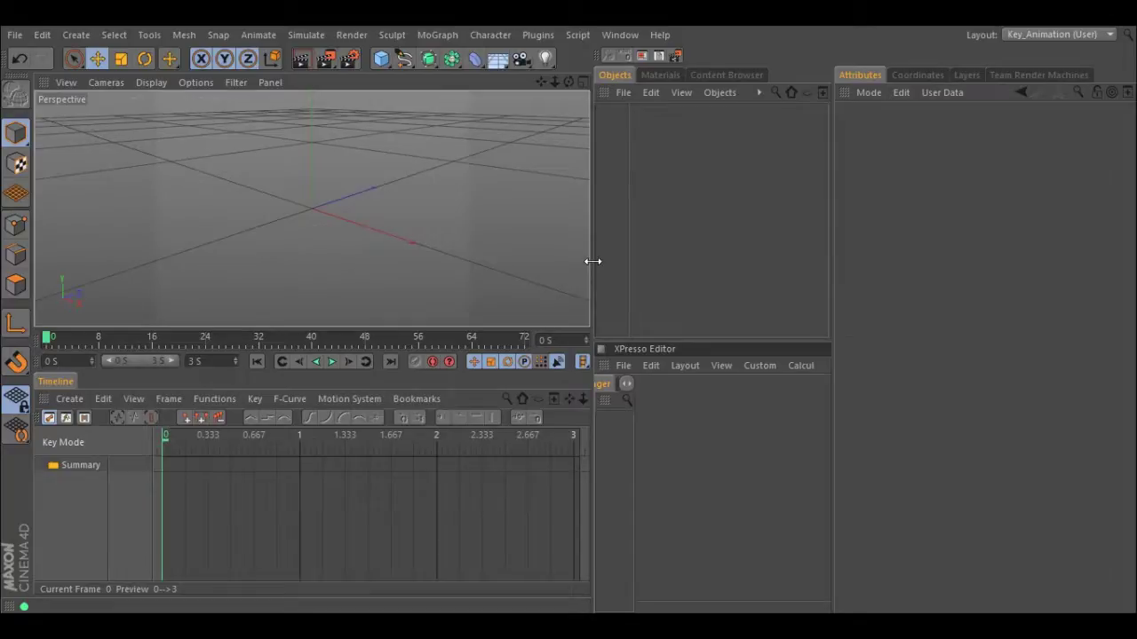
- Add a cube with 3 segments along each axis and convert it to an editable polygon object
left_click(380, 59)
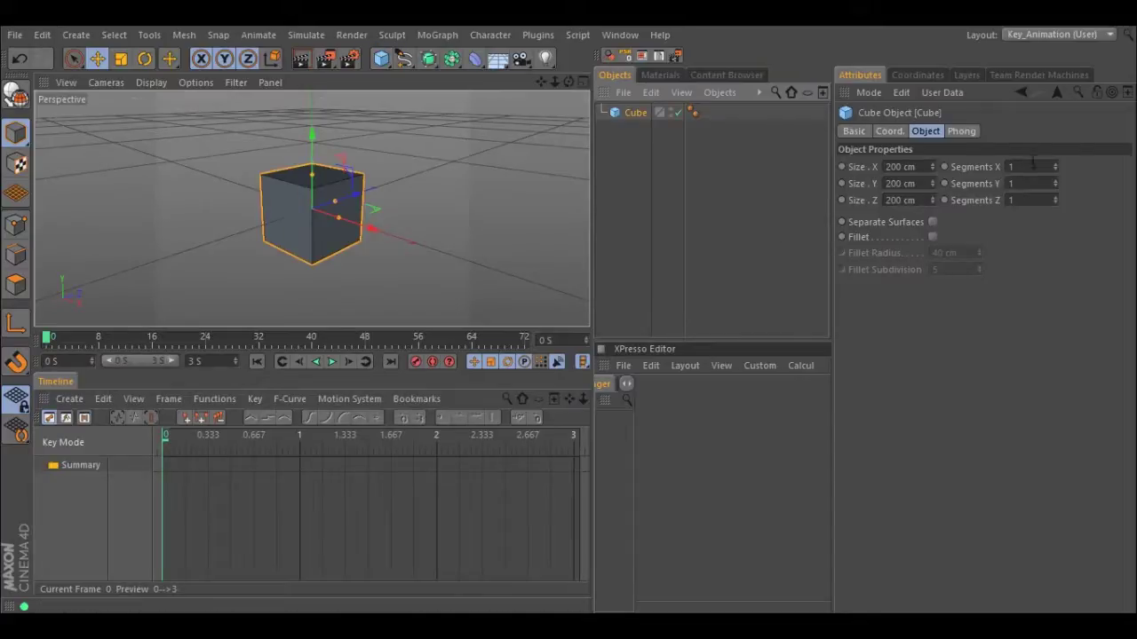
left_click(1055, 166)
left_click(1055, 166)
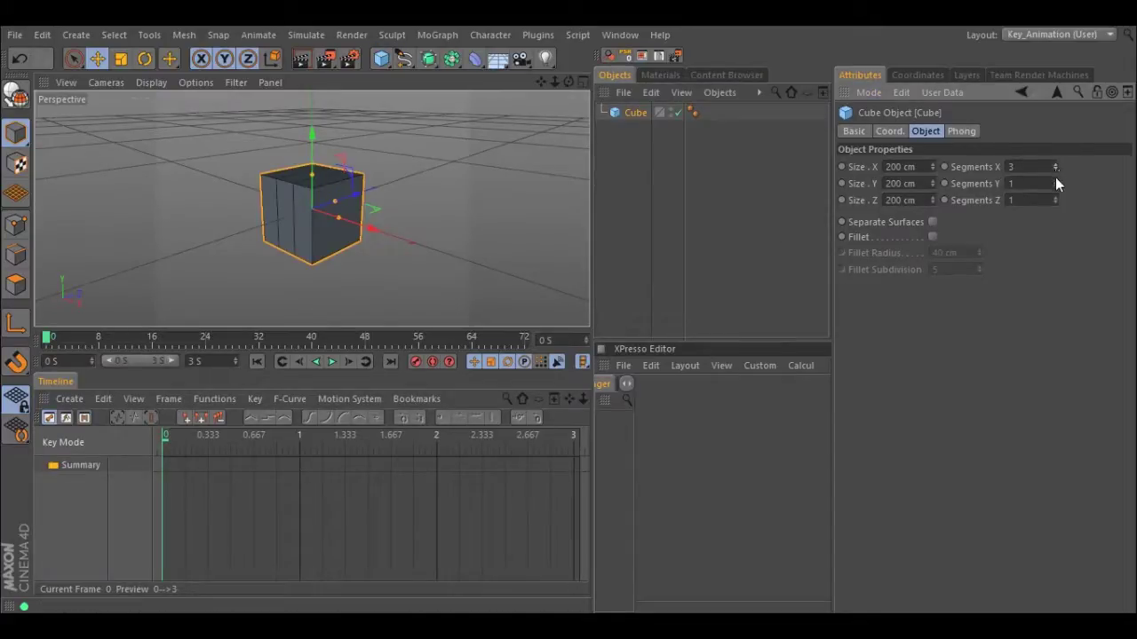
left_click(1055, 180)
left_click(1054, 180)
left_click(18, 100)
- Add a sphere, enlarge its radius to about 114 cm, and convert it to an editable polygon object
left_click(381, 59)
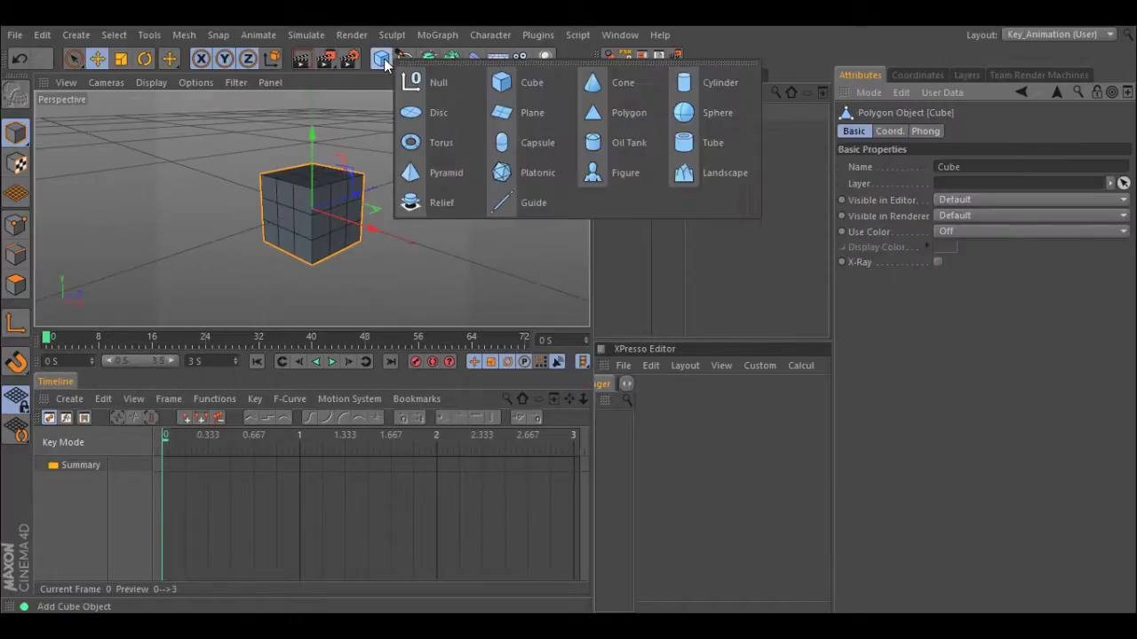
left_click(700, 110)
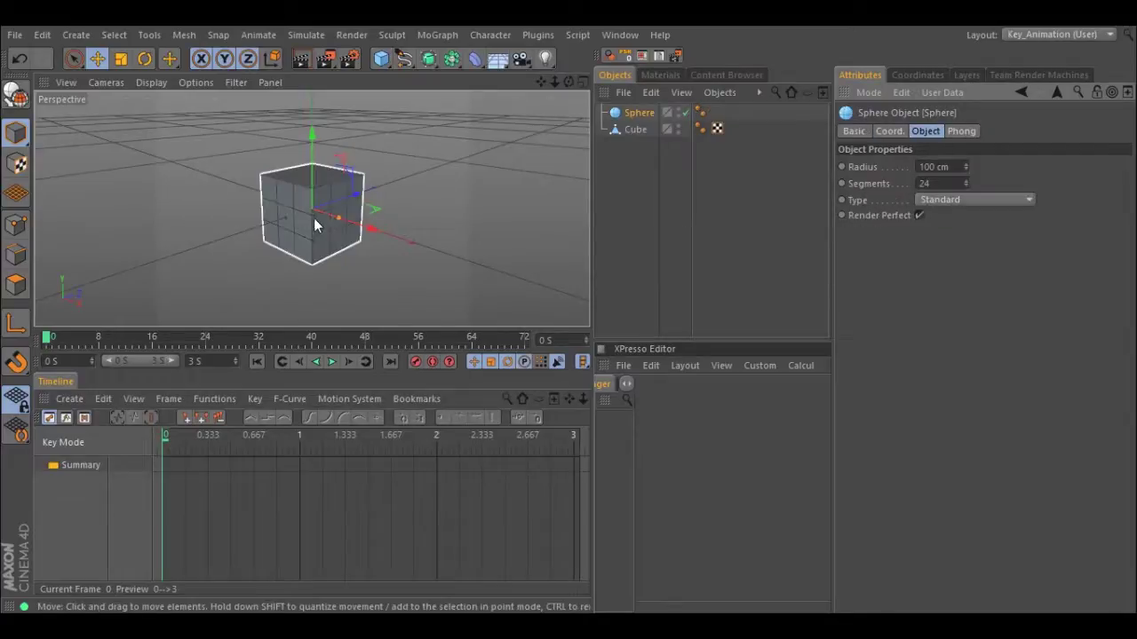
left_click_drag(338, 222, 378, 218)
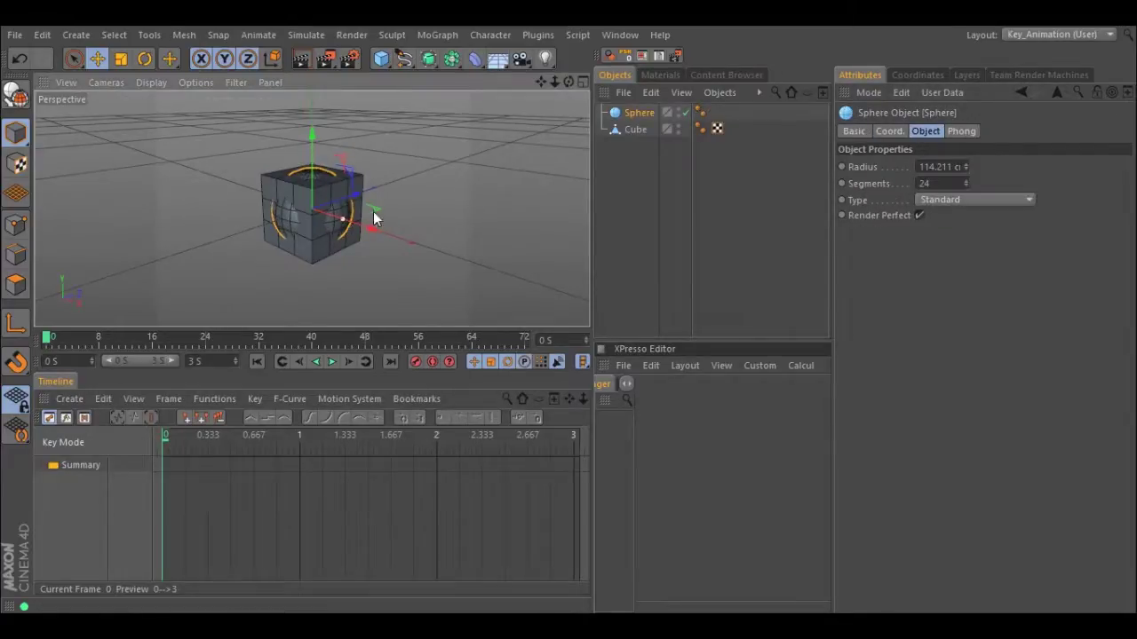
left_click(14, 100)
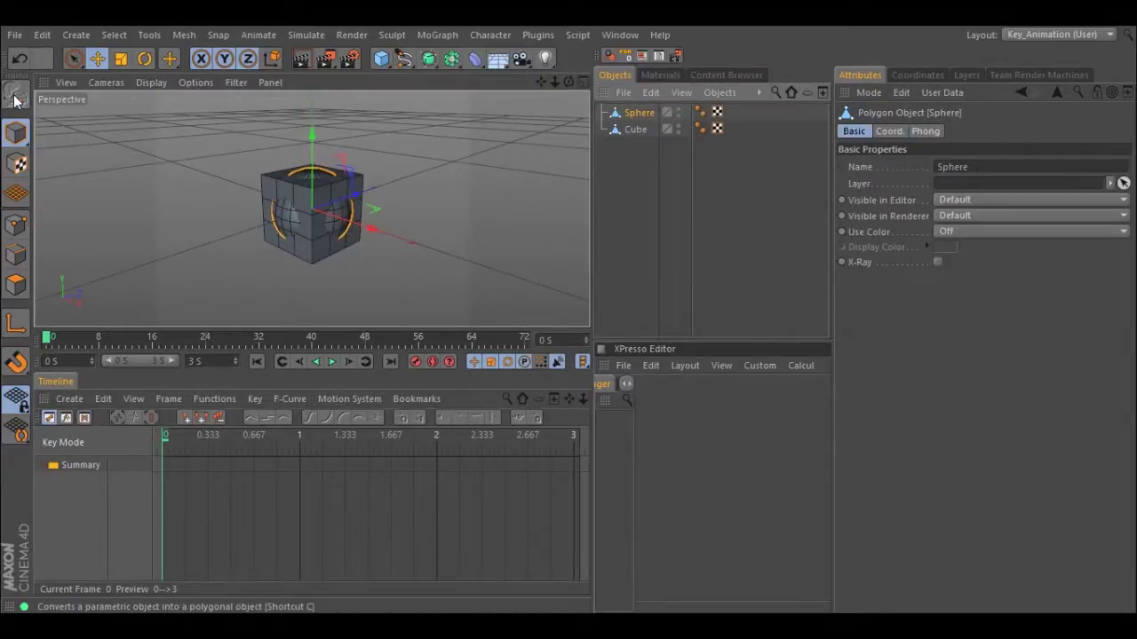
- Hide the sphere and the cube in both the editor and the renderer
double_click(678, 109)
double_click(678, 116)
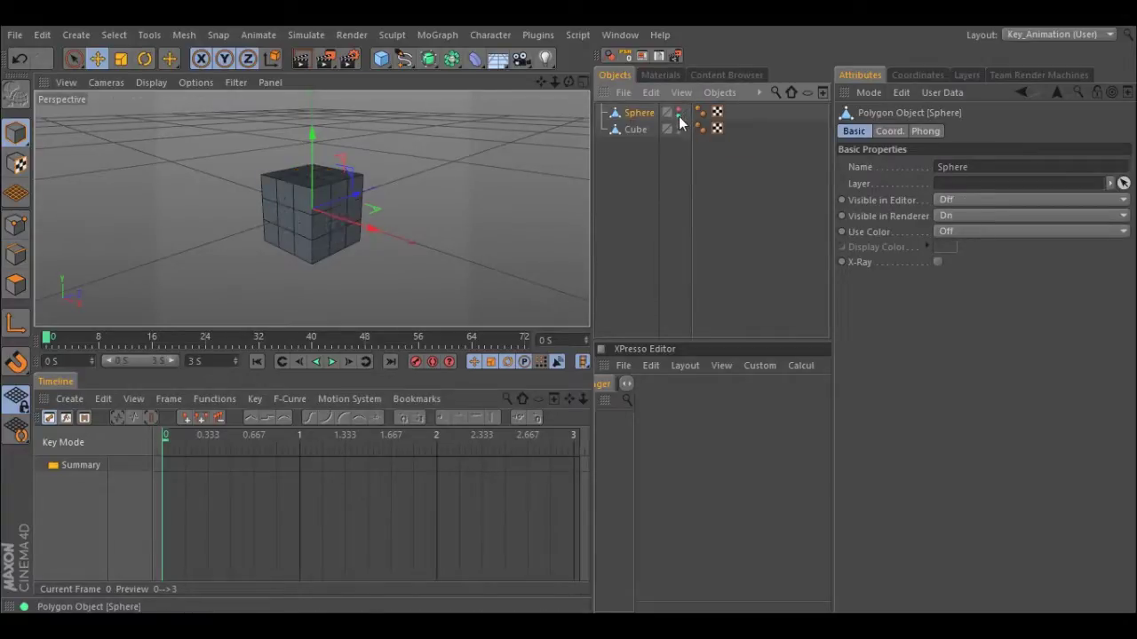
left_click(678, 127)
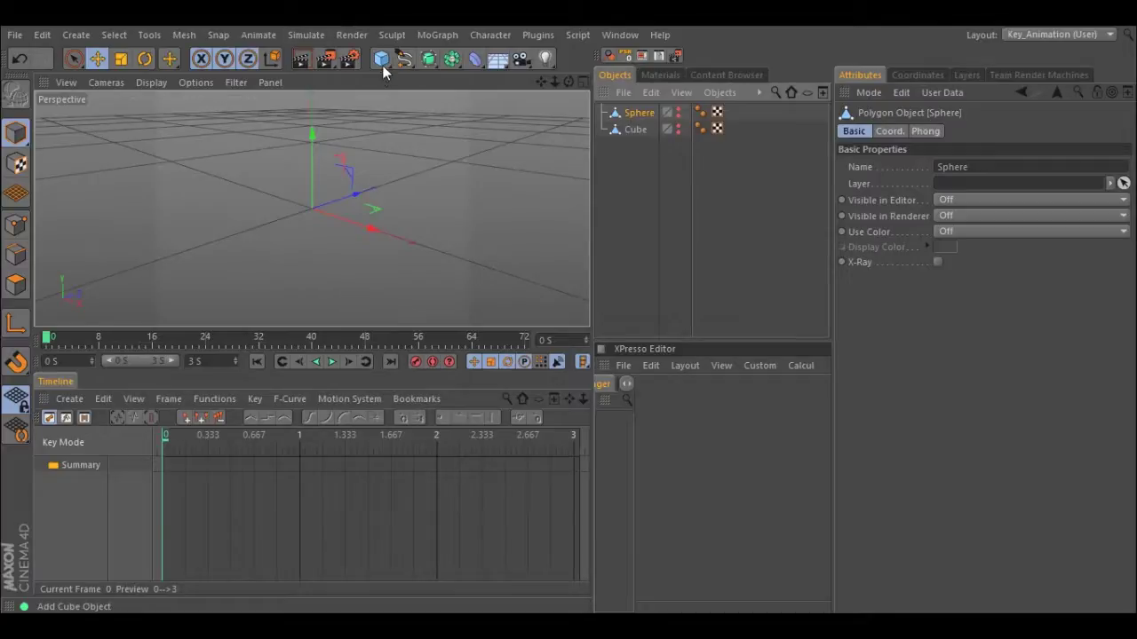
- Add a null object and attach an XPresso tag to it
left_click_drag(383, 71, 428, 80)
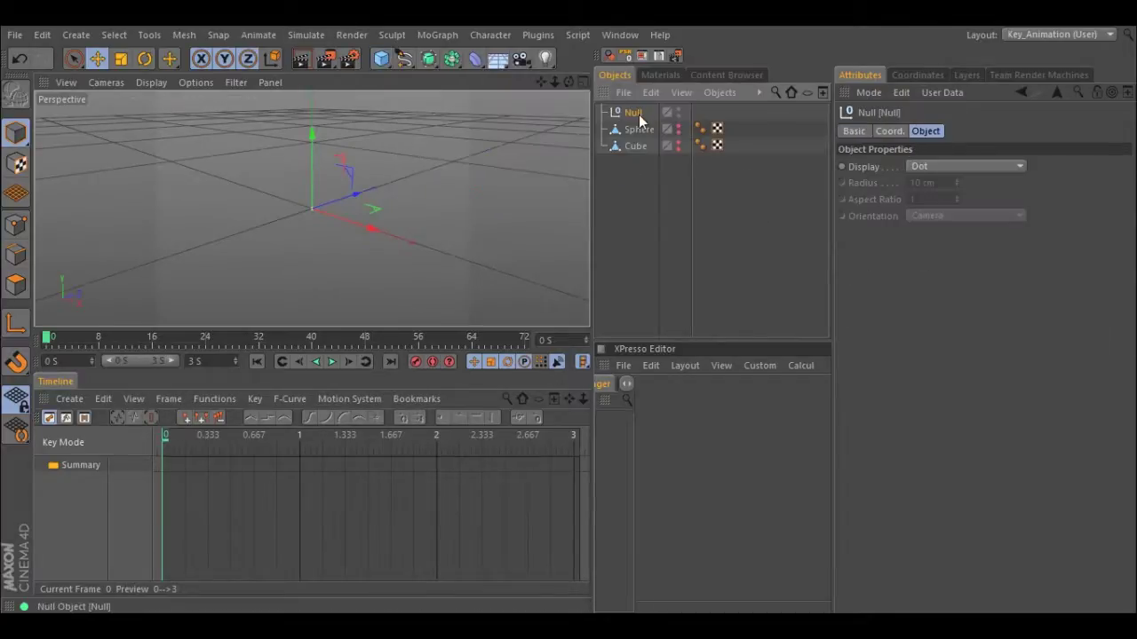
right_click(634, 115)
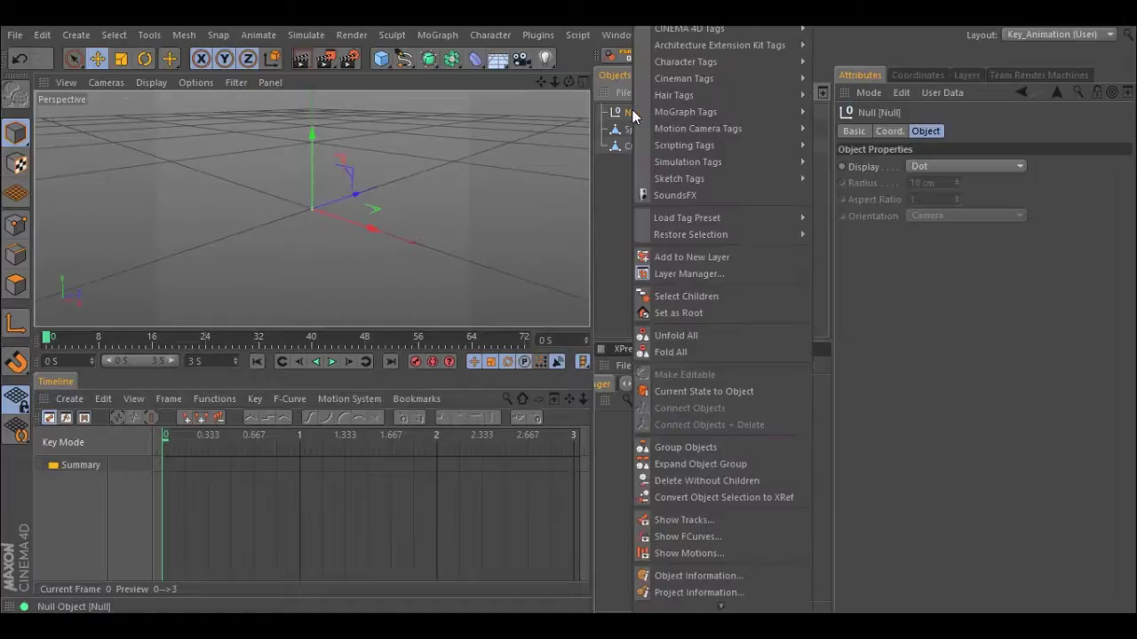
mouse_move(715, 34)
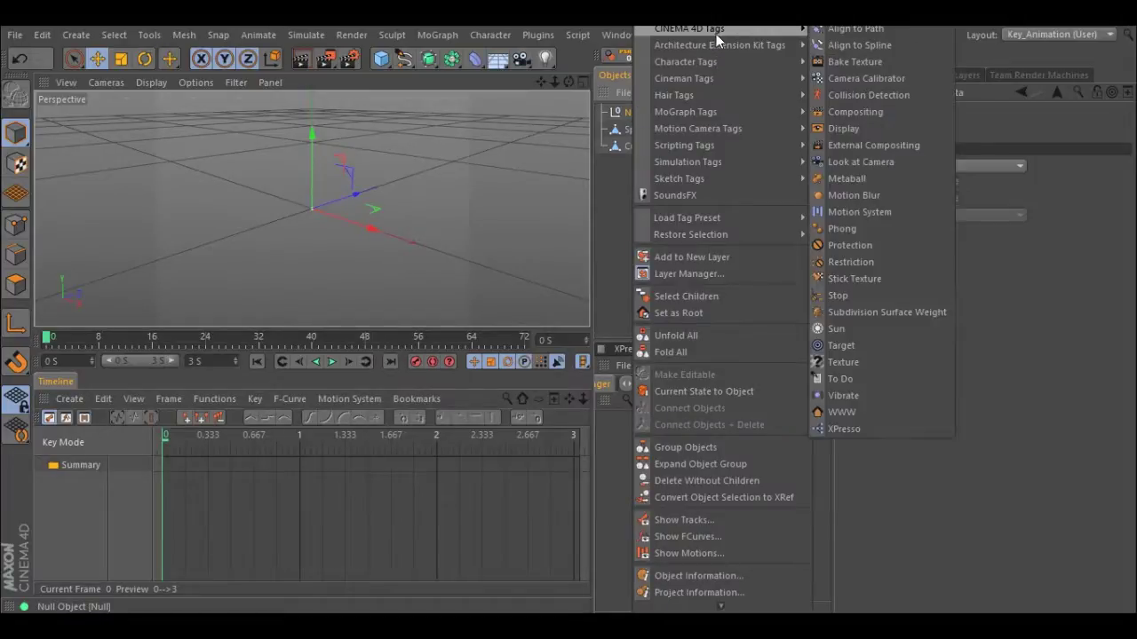
left_click(831, 429)
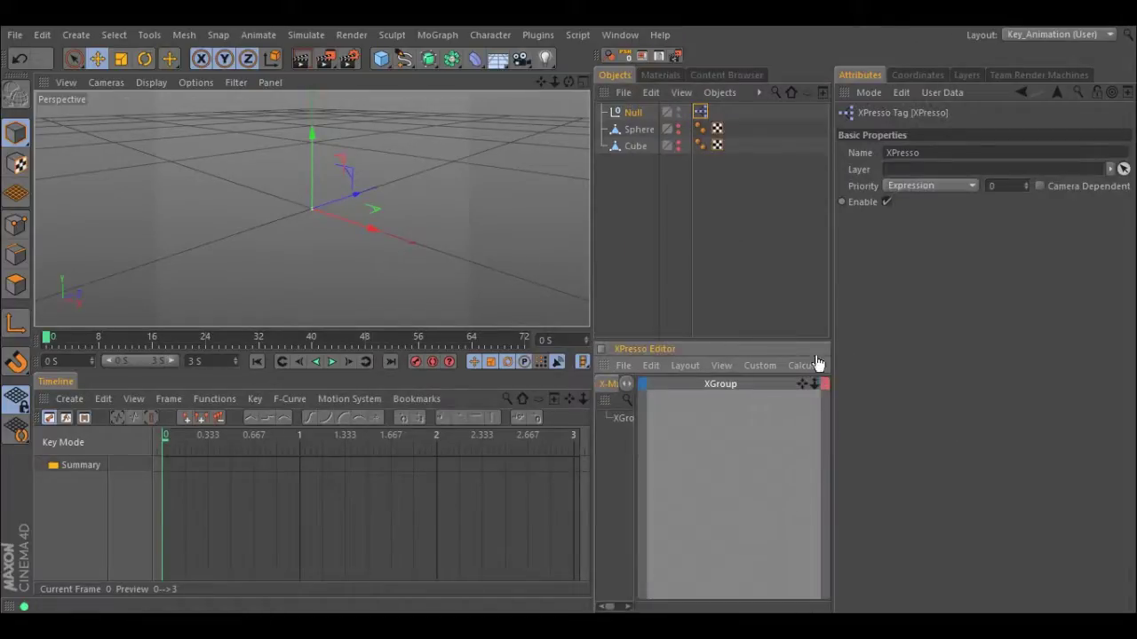
- Create a Thinking Particles PBlurp generator node in the XPresso group and enlarge the node
right_click(694, 424)
mouse_move(718, 415)
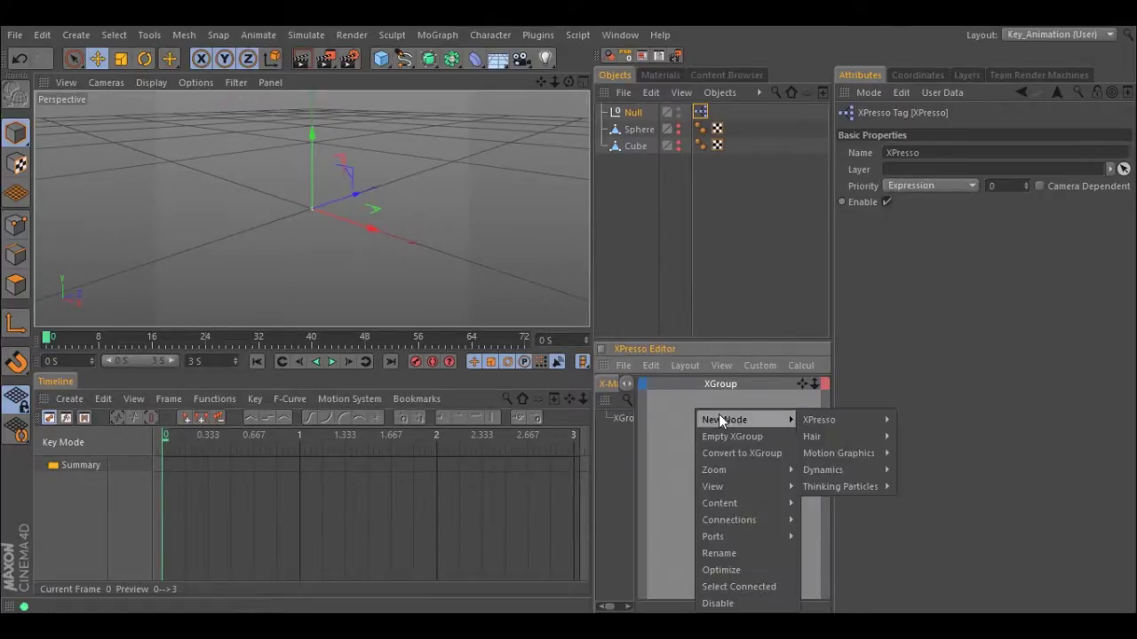
mouse_move(818, 494)
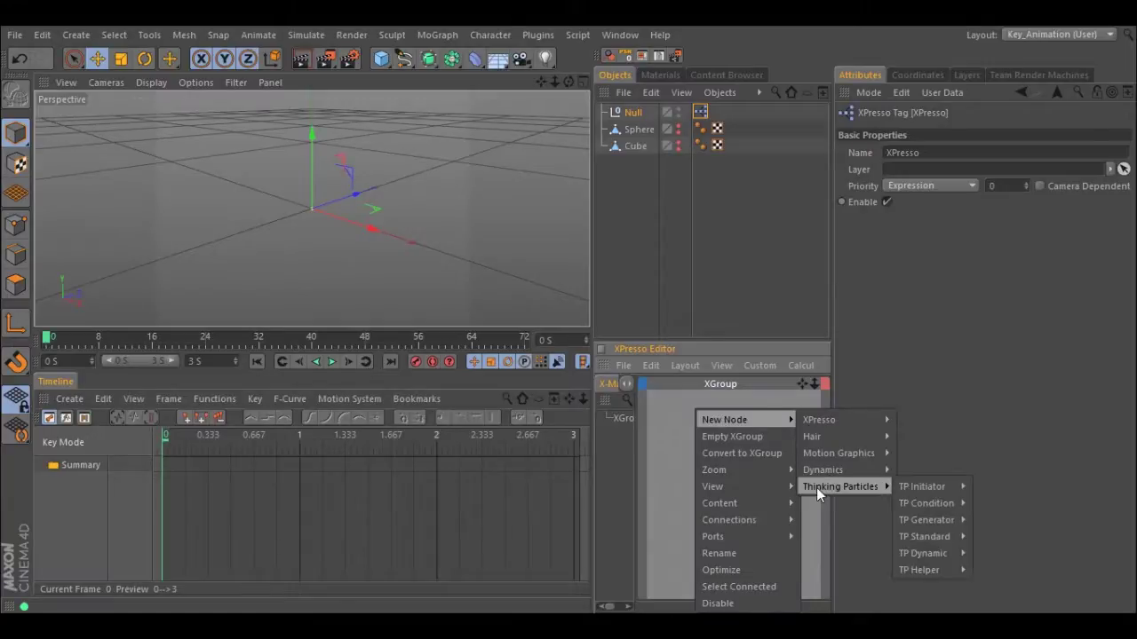
mouse_move(929, 522)
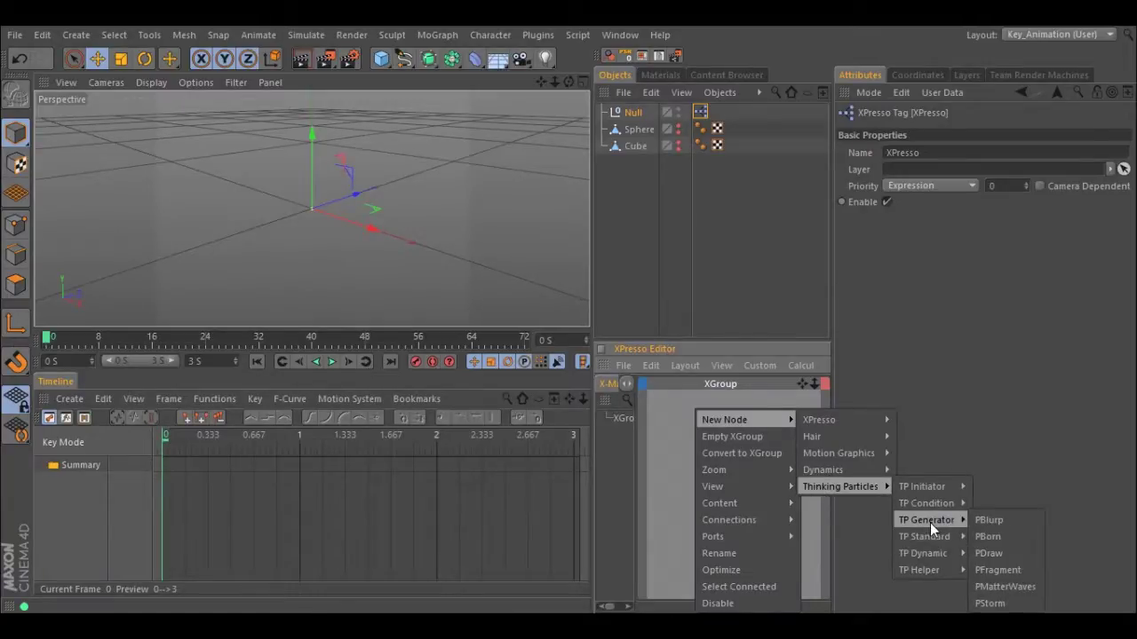
left_click(982, 522)
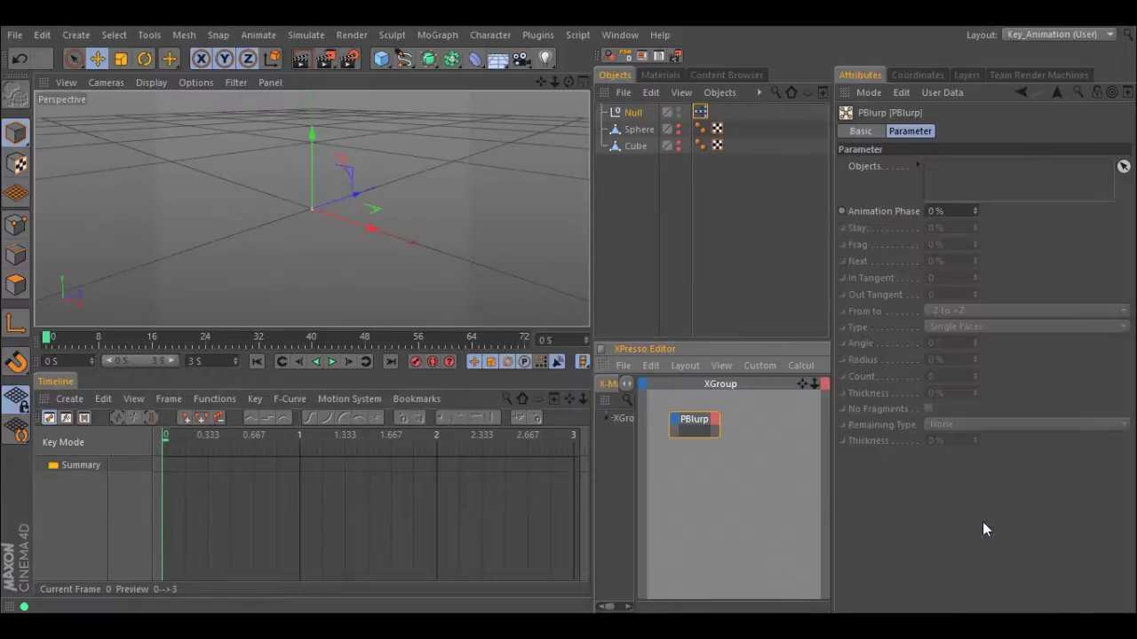
left_click_drag(697, 439, 726, 494)
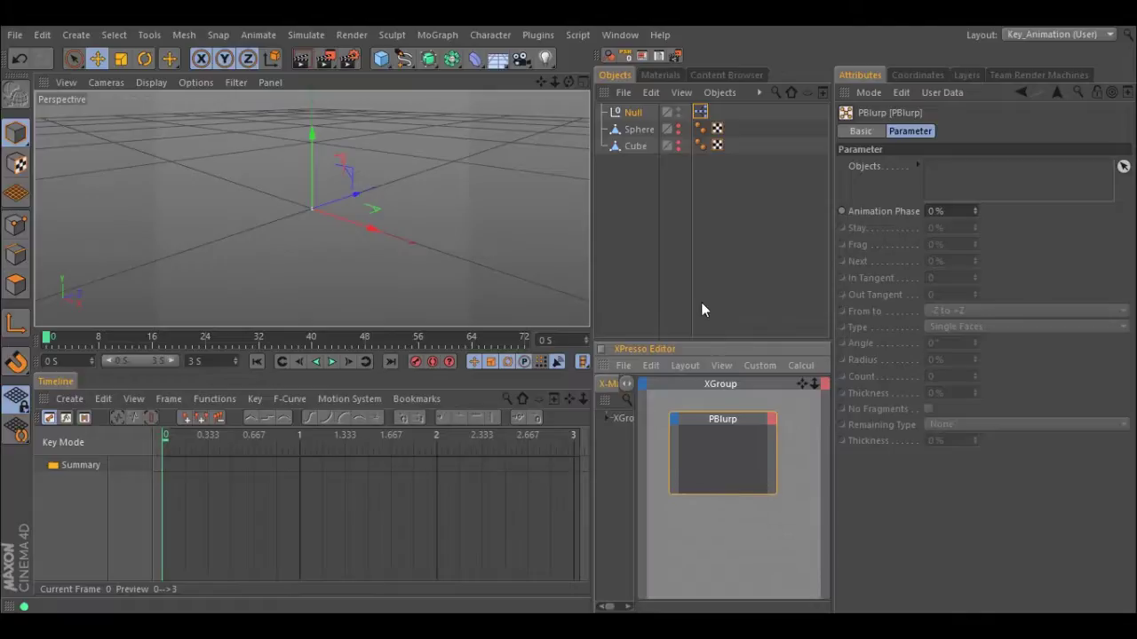
- Add a Thinking Particles Particle Geometry object to the scene
left_click(305, 35)
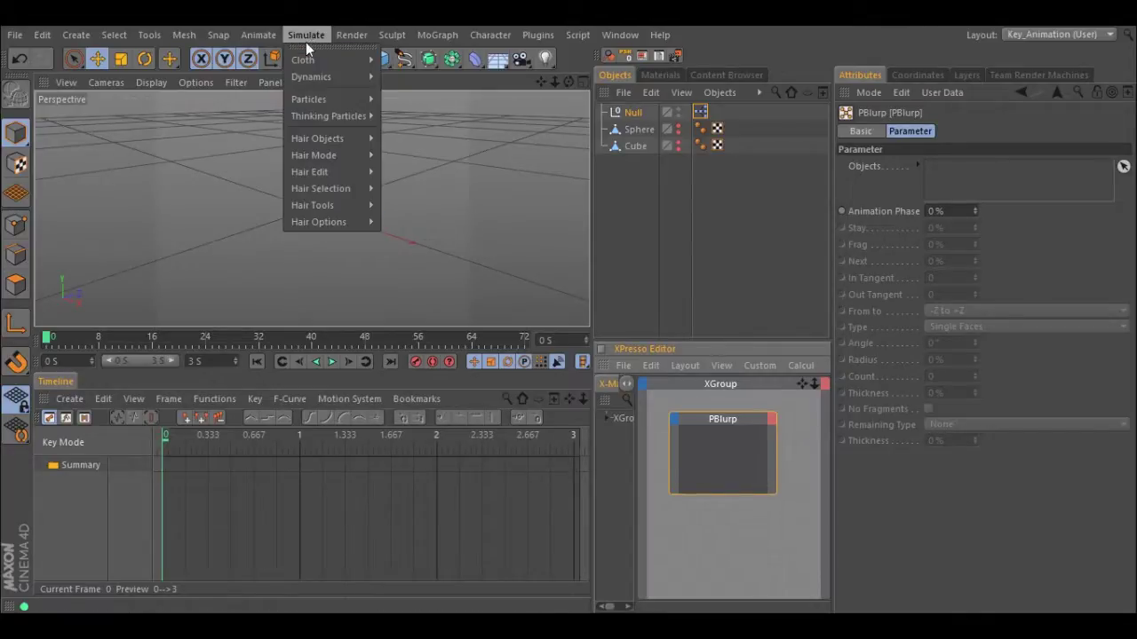
mouse_move(328, 115)
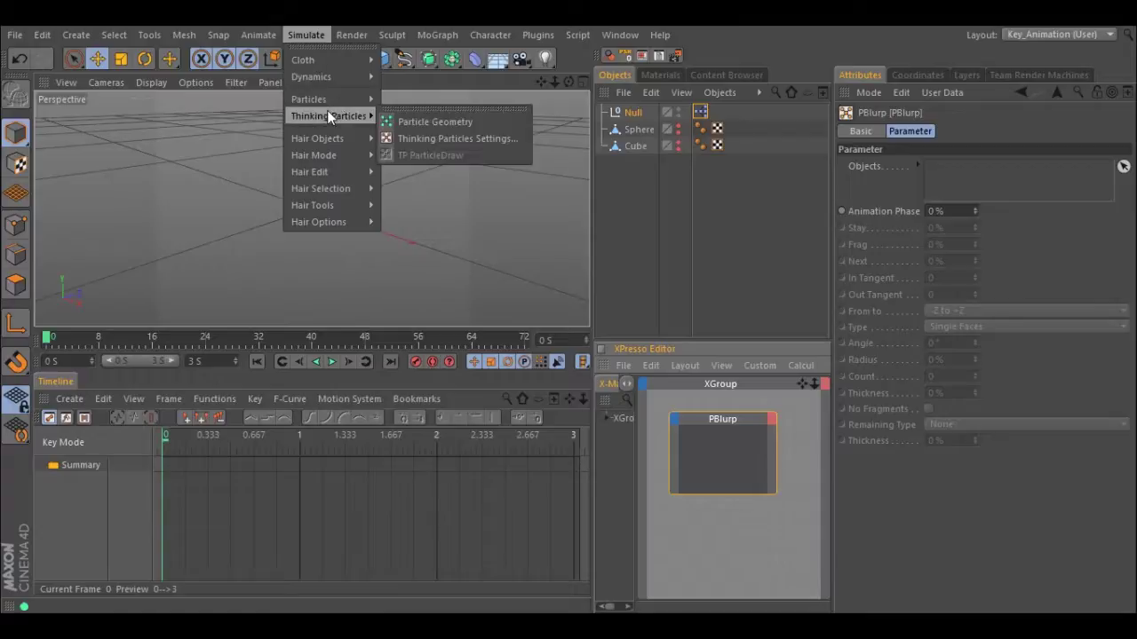
left_click(413, 120)
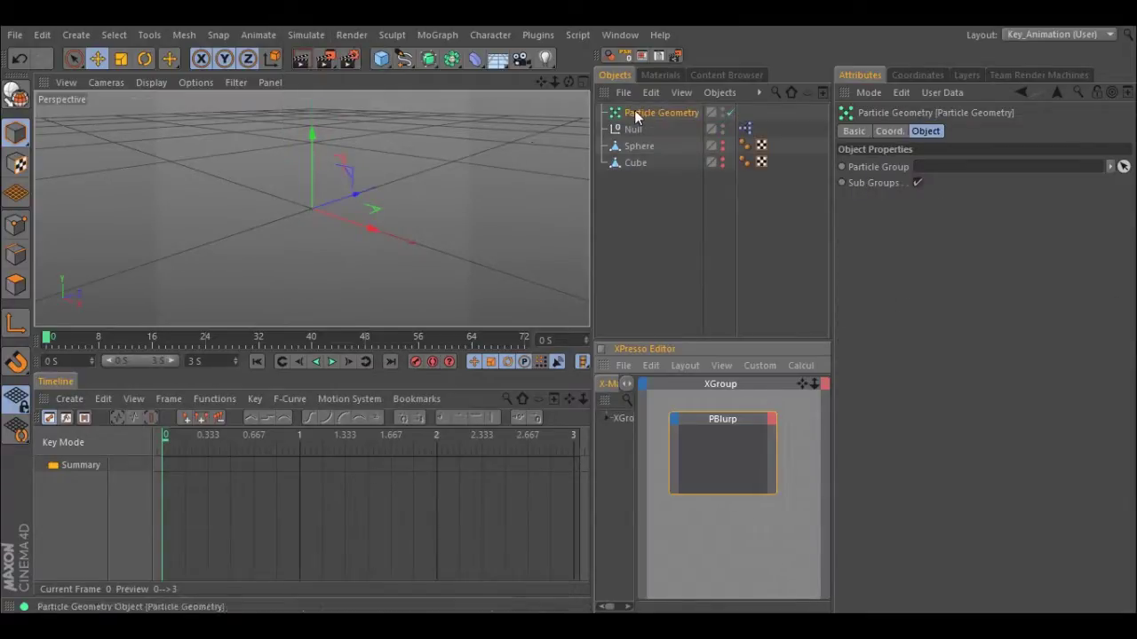
- Assign the sphere and then the cube to the PBlurp node's Objects and select both entries to enable their settings
left_click(717, 419)
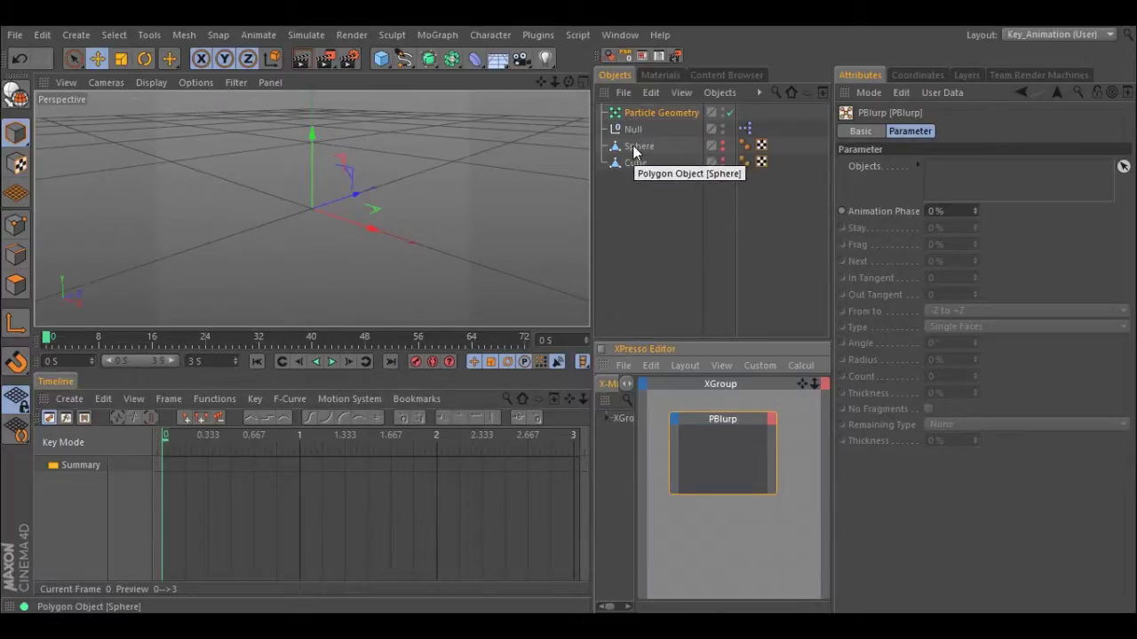
left_click_drag(634, 151, 957, 167)
left_click_drag(634, 165, 954, 189)
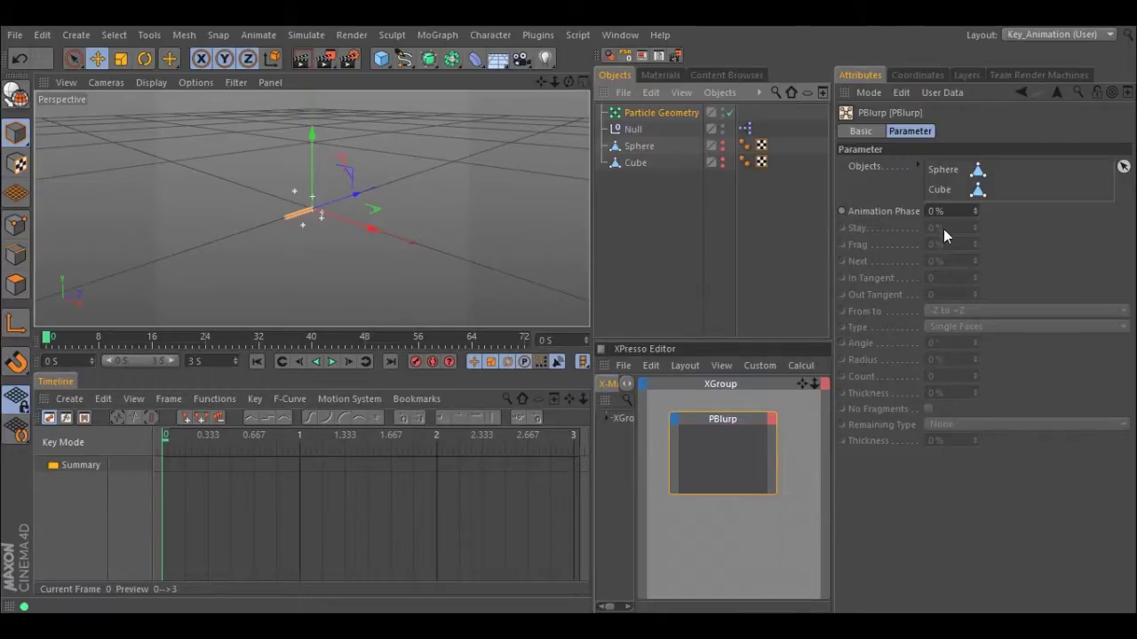
left_click(936, 190)
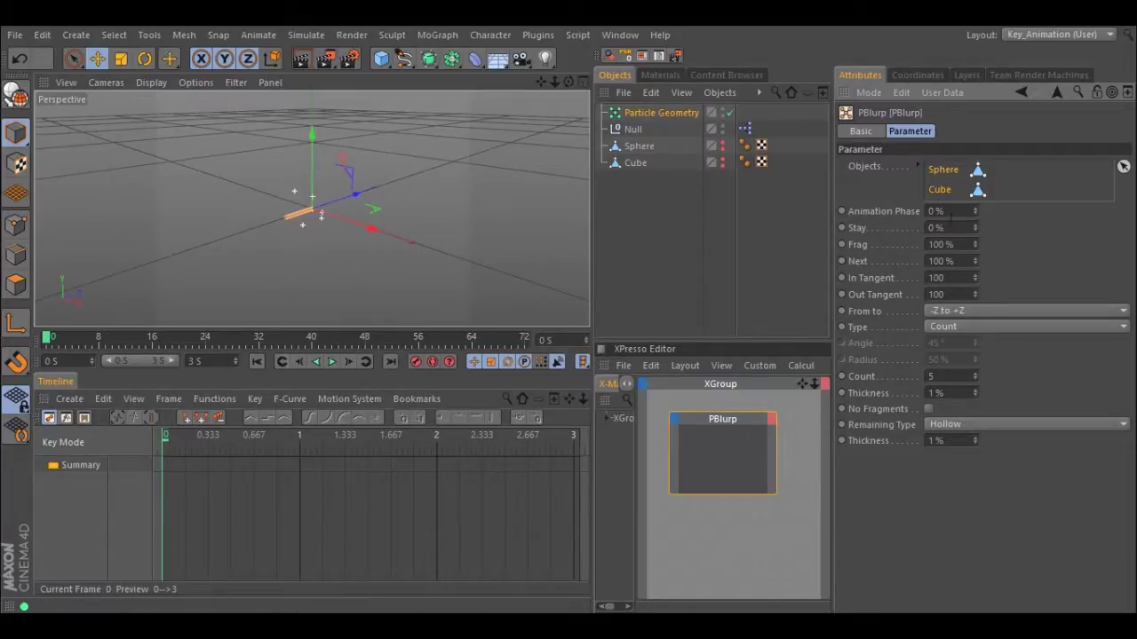
- Keyframe PBlurp's Animation Phase at 0% on the first frame and 100% at 3 seconds
left_click(841, 211)
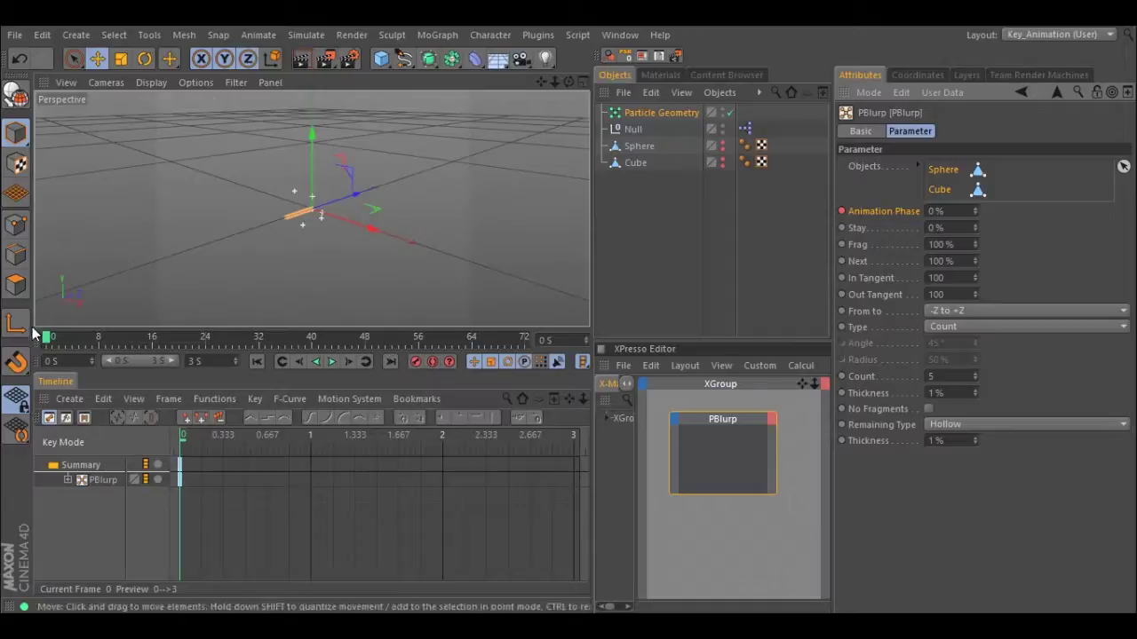
left_click_drag(49, 342, 543, 347)
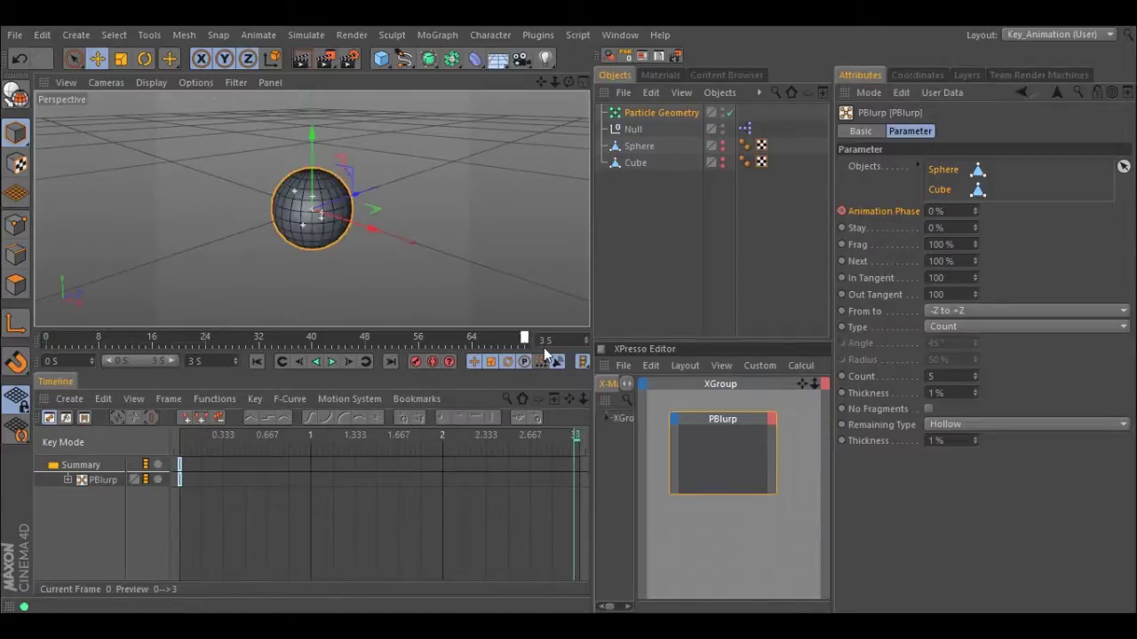
double_click(940, 210)
type("100")
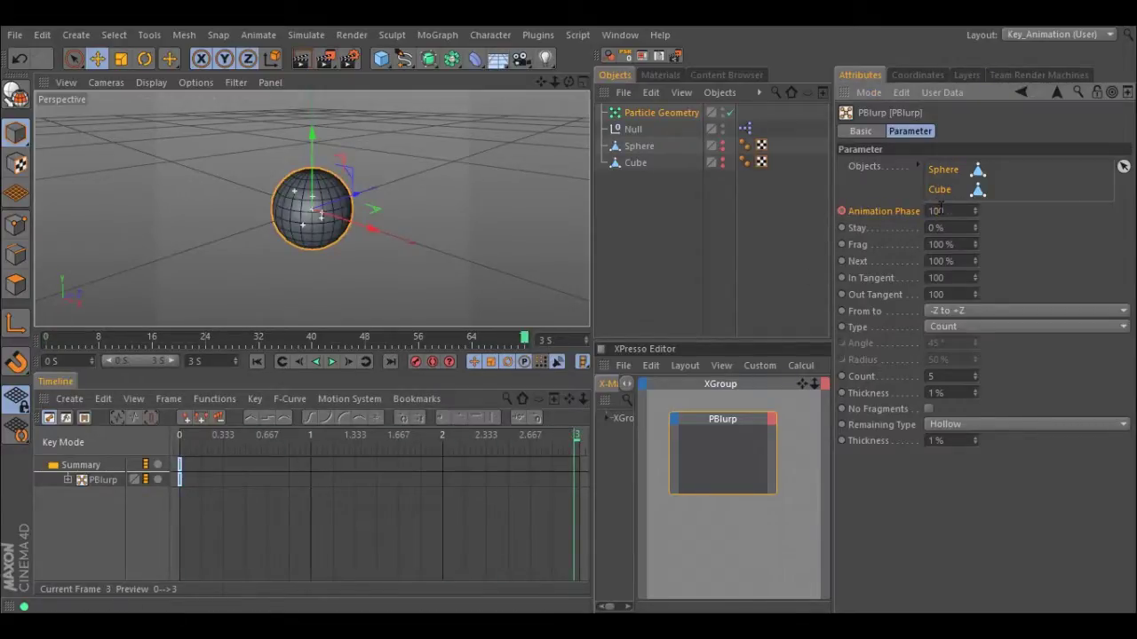
key("Return")
left_click(841, 212)
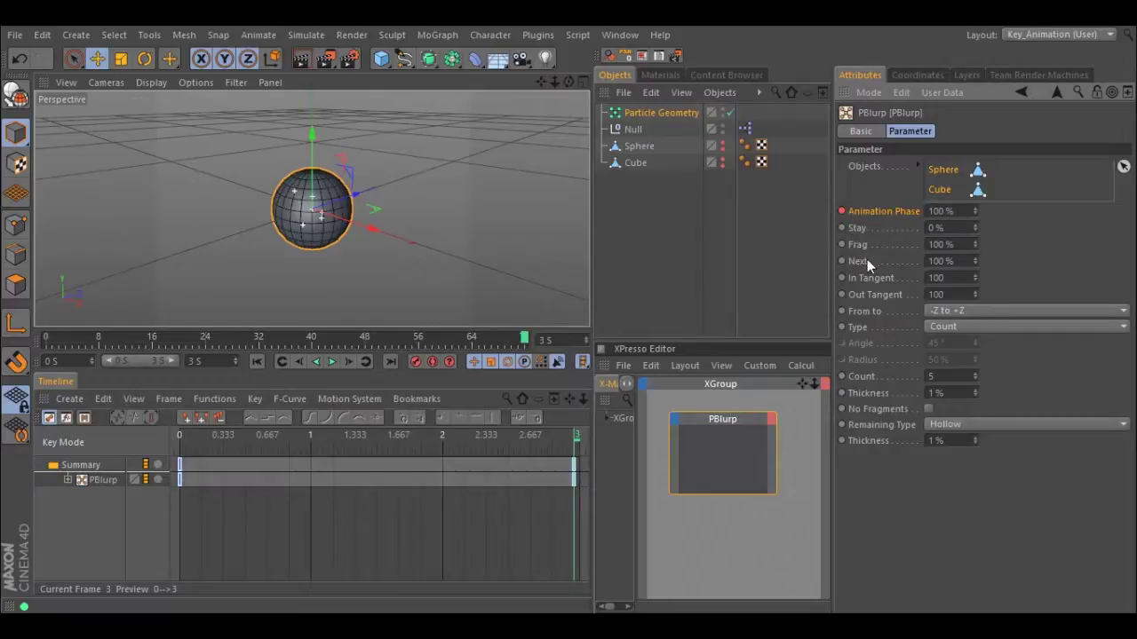
- Play the sphere-to-cube morph from the start to preview it, and return to the first frame
left_click(257, 362)
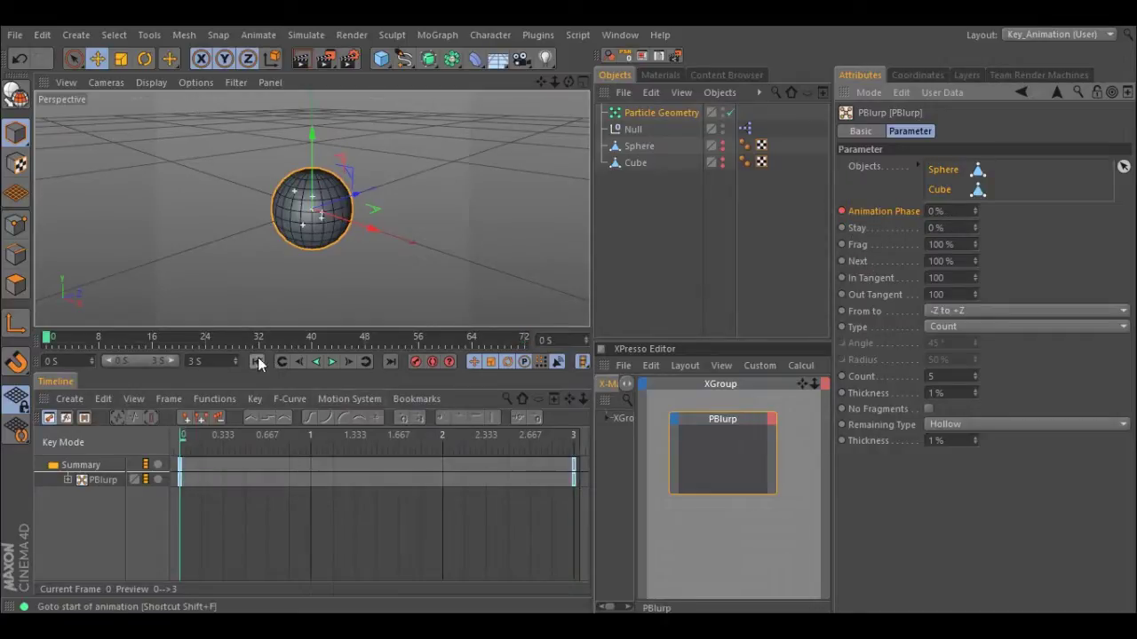
left_click(331, 362)
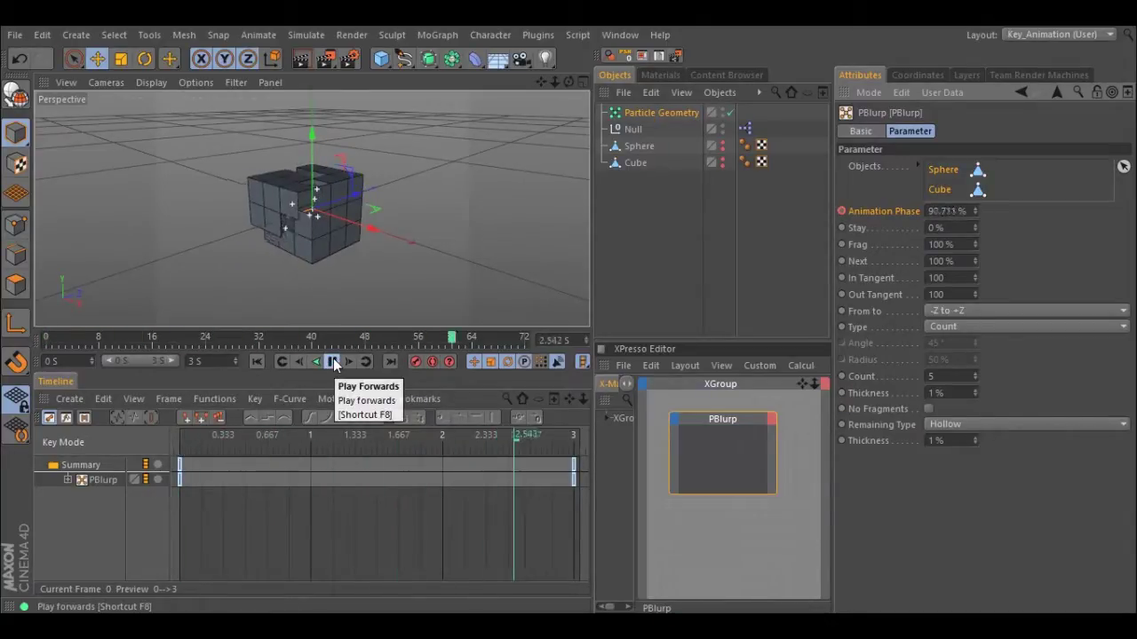
left_click(332, 362)
left_click(256, 361)
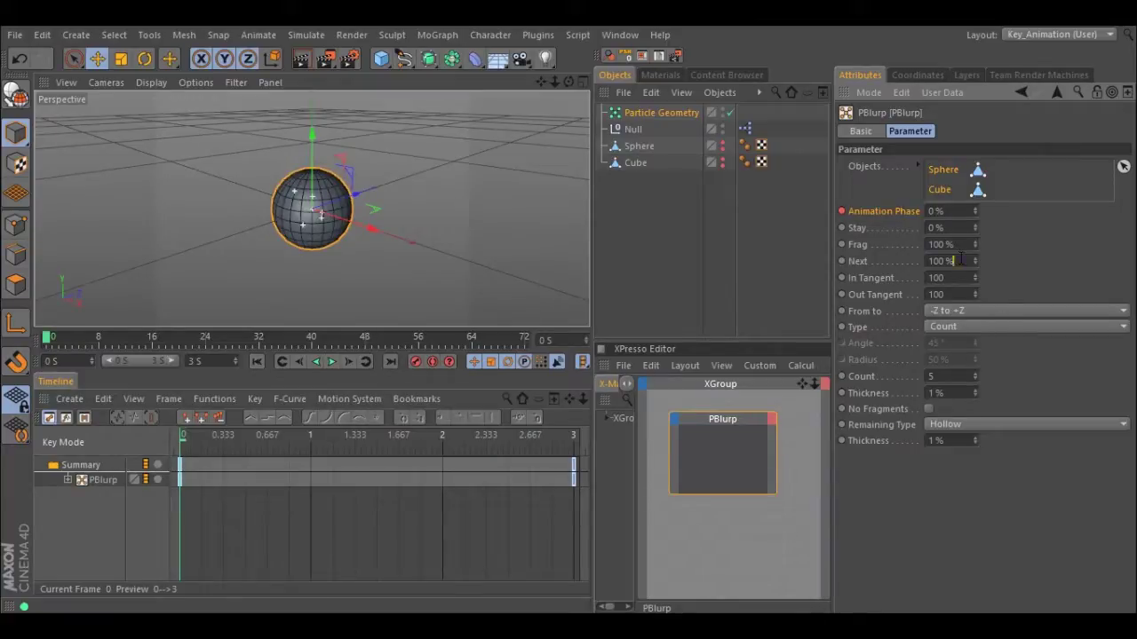
- Set PBlurp's Next value to 25%, preview the animation, and return to the first frame
left_click_drag(959, 259, 928, 260)
type("25")
key("Return")
left_click(334, 363)
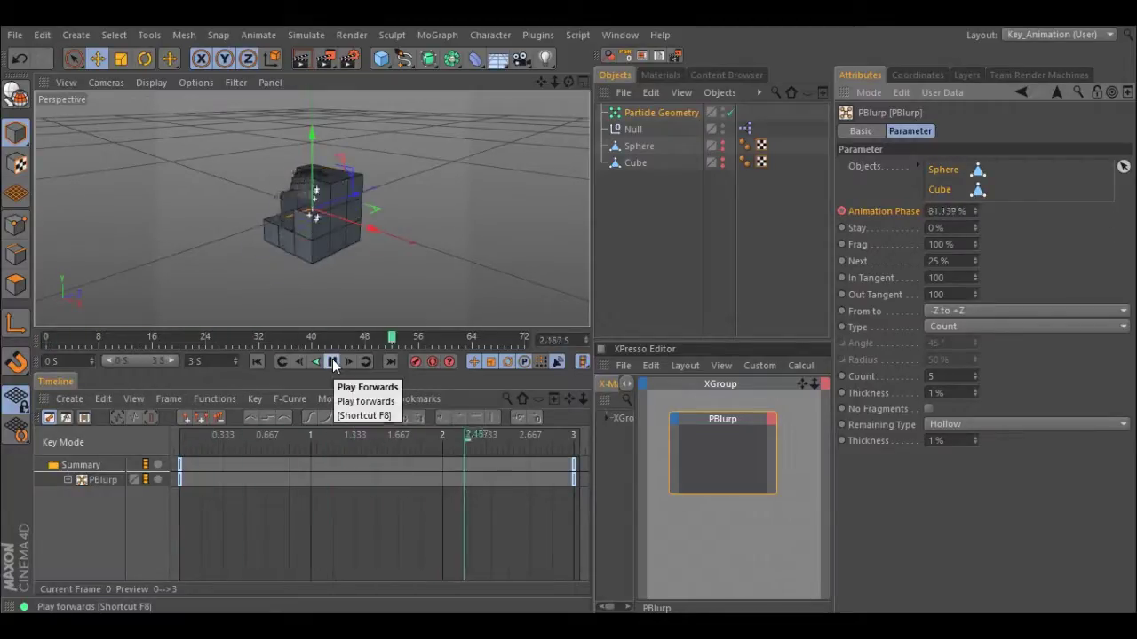
left_click(334, 363)
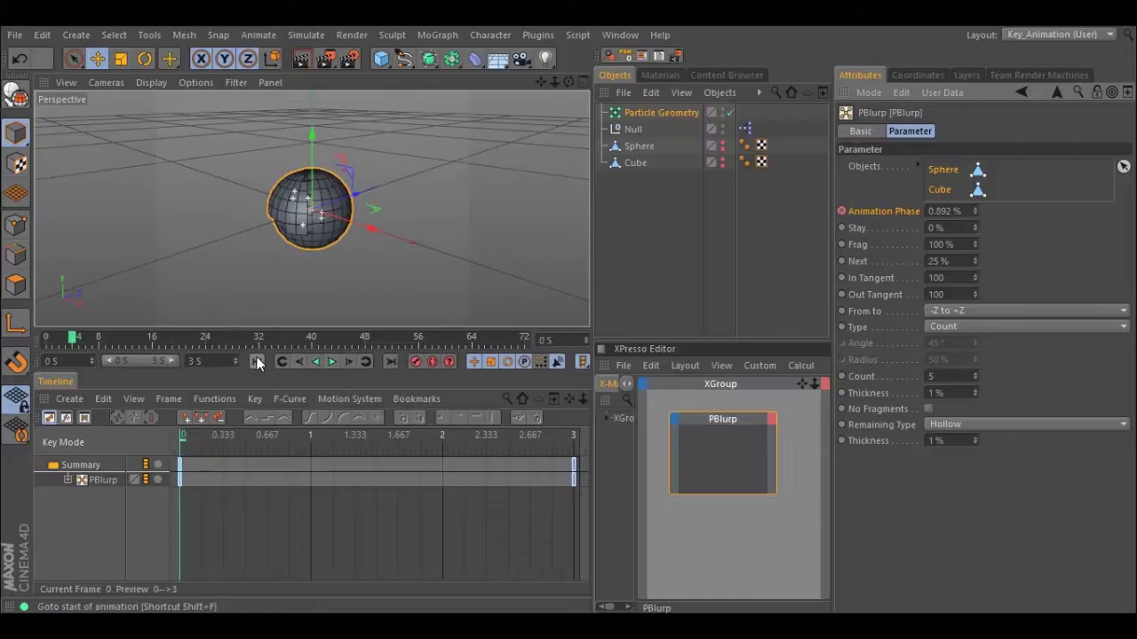
left_click(257, 361)
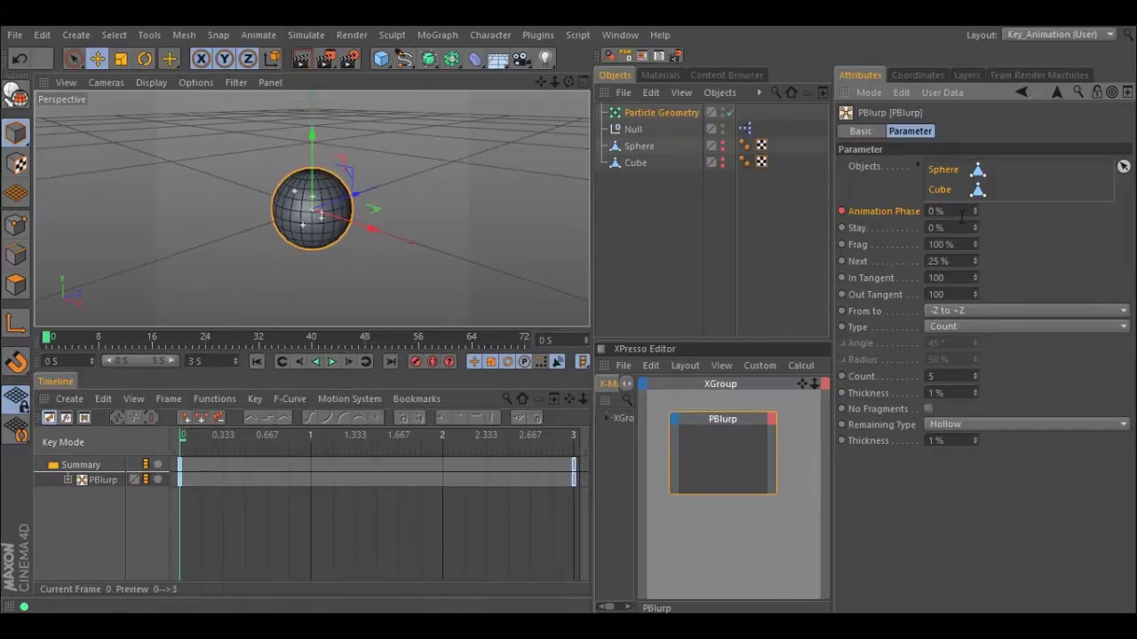
- Set PBlurp's fragment Count to 10 and play the animation
double_click(941, 375)
type("10")
key("Return")
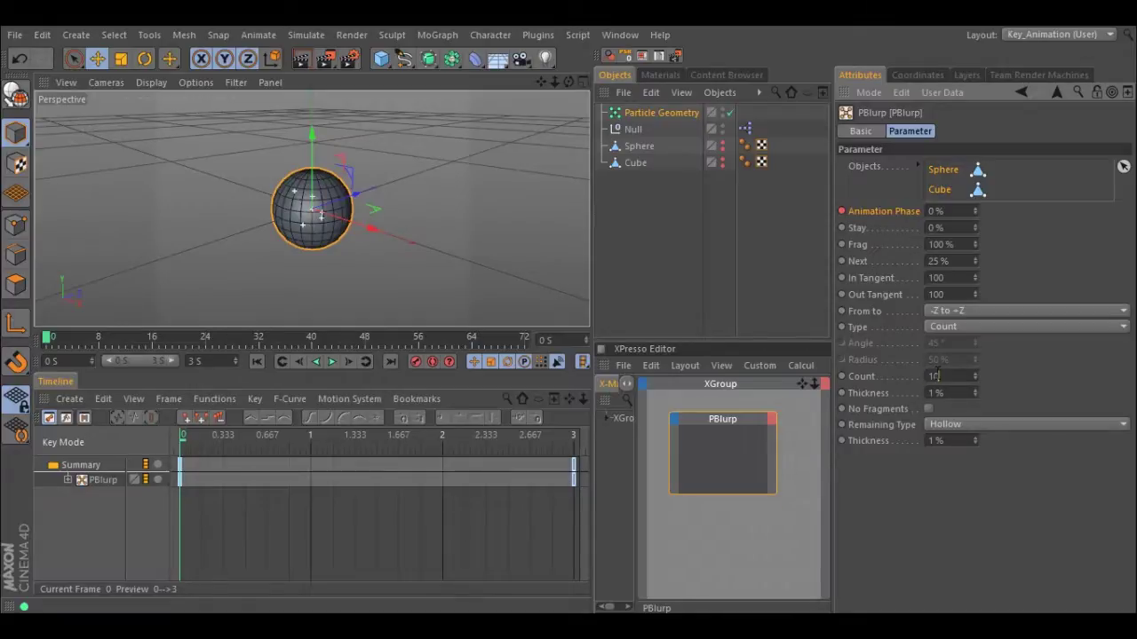
left_click(333, 359)
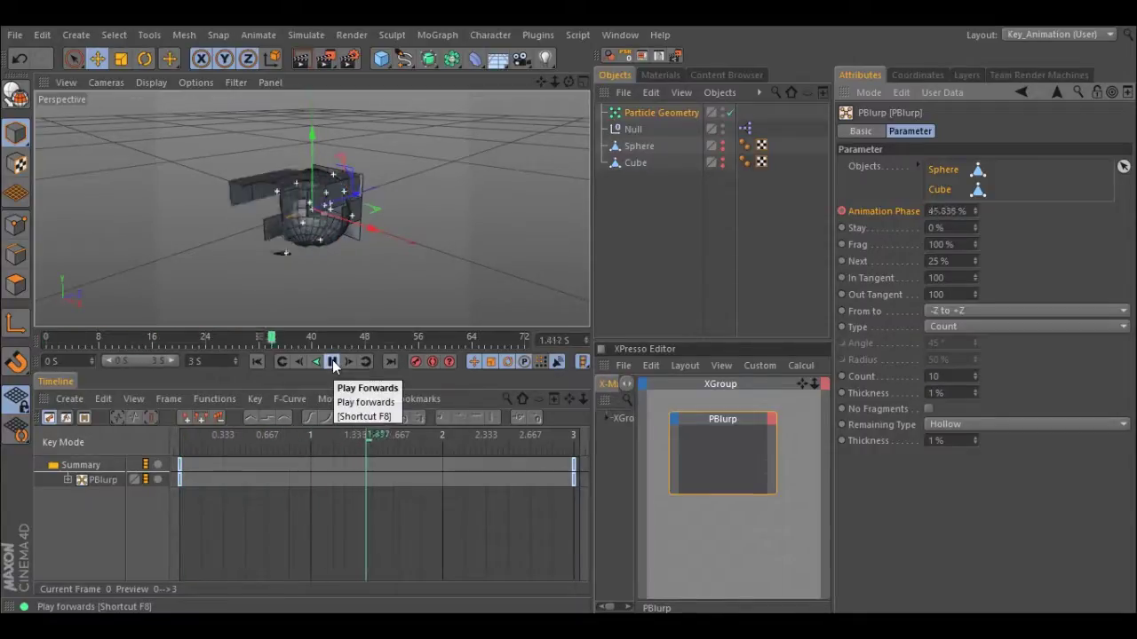
- Set PBlurp's From to direction to +Z to -Z, preview the animation, and return to the first frame
left_click(258, 361)
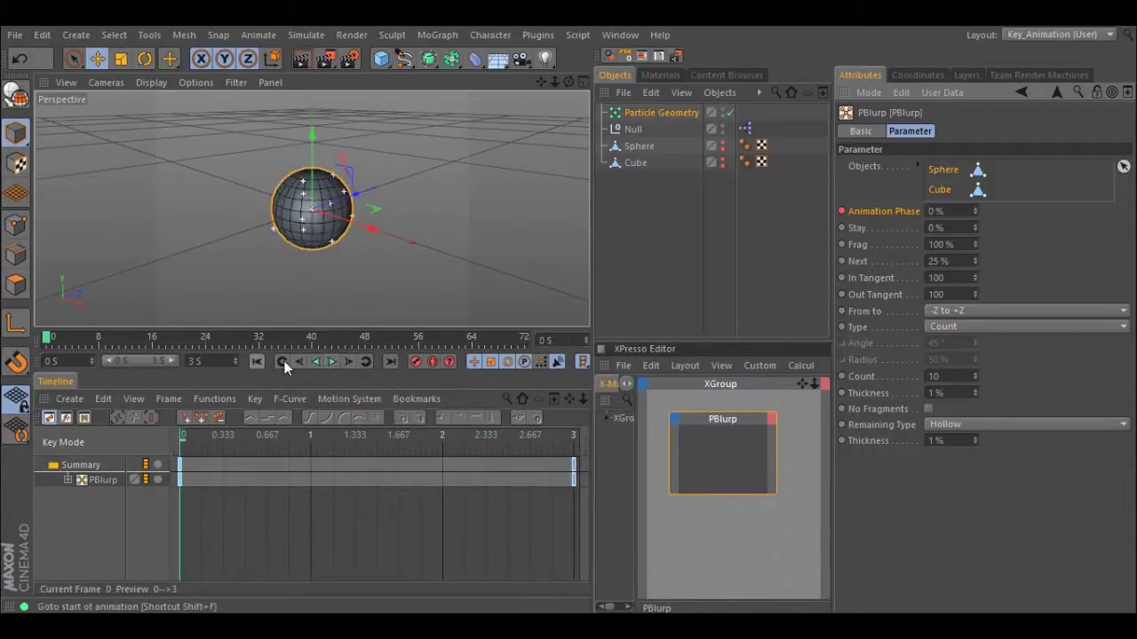
left_click(963, 310)
left_click(959, 337)
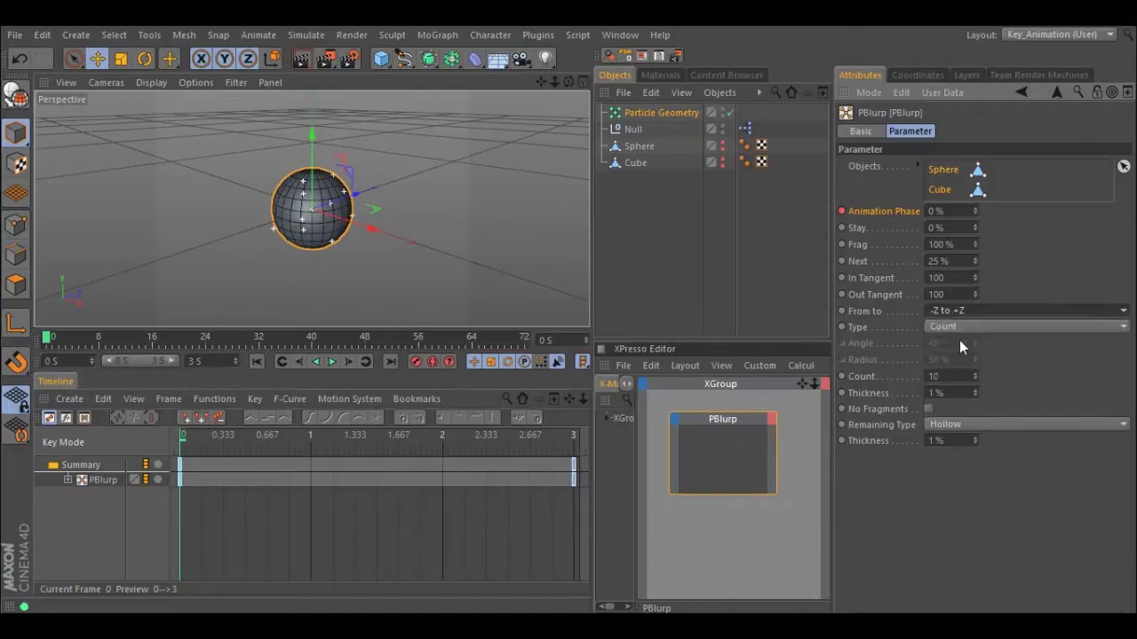
left_click(332, 361)
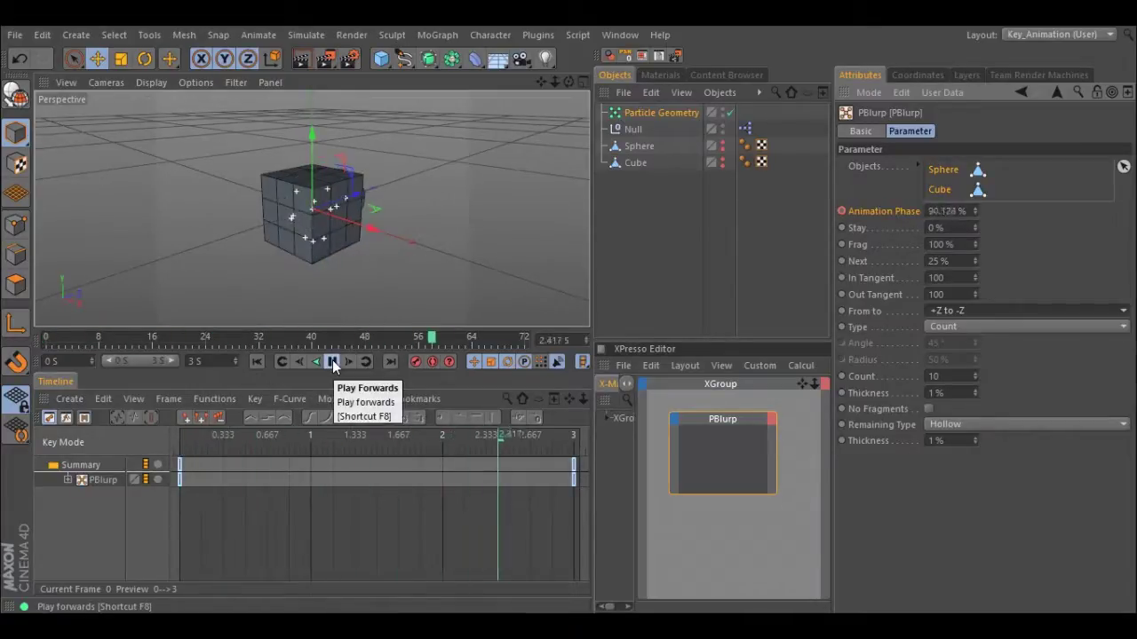
left_click(333, 362)
left_click(256, 362)
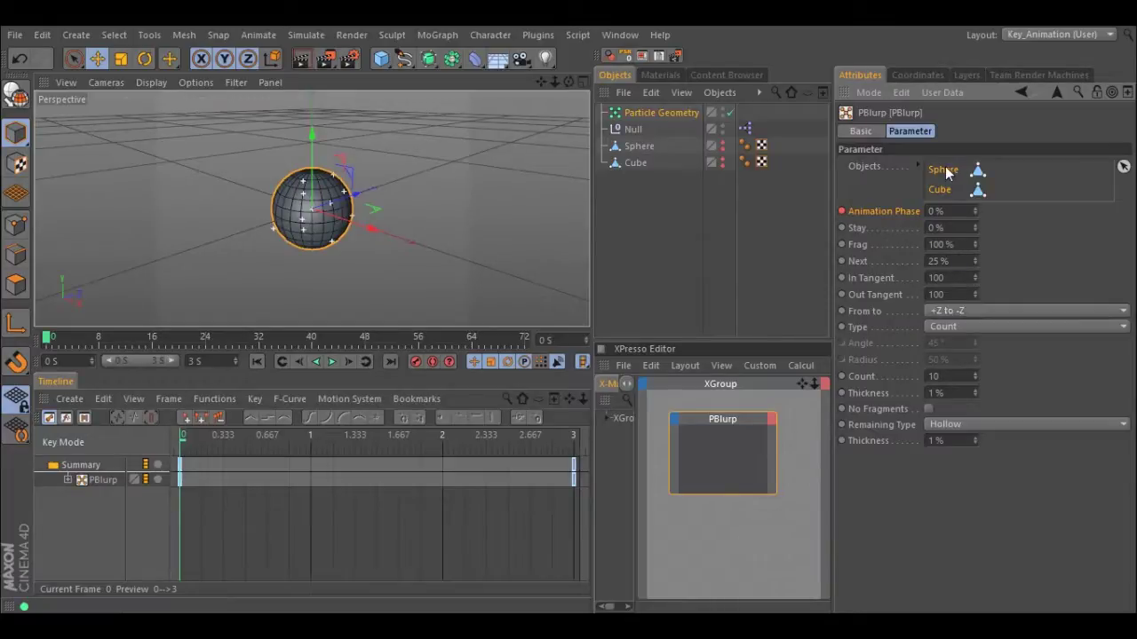
- Set PBlurp's From to direction to -X to +X for the Sphere and +Y to -Y for the Cube, and preview the animation
left_click(941, 311)
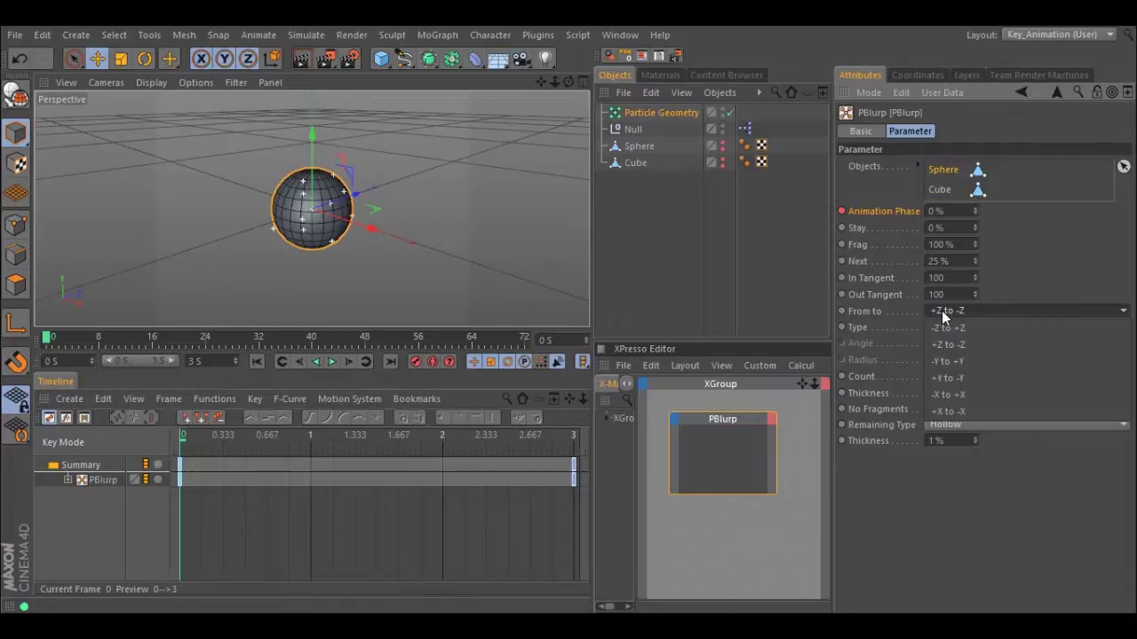
left_click(952, 395)
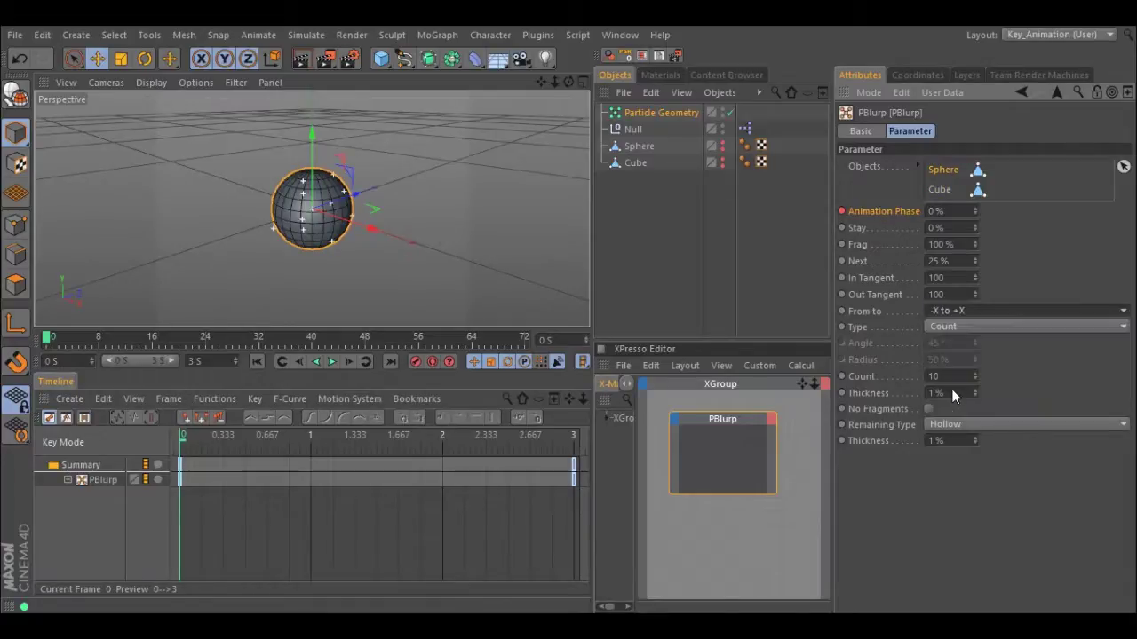
left_click(938, 190)
left_click(941, 310)
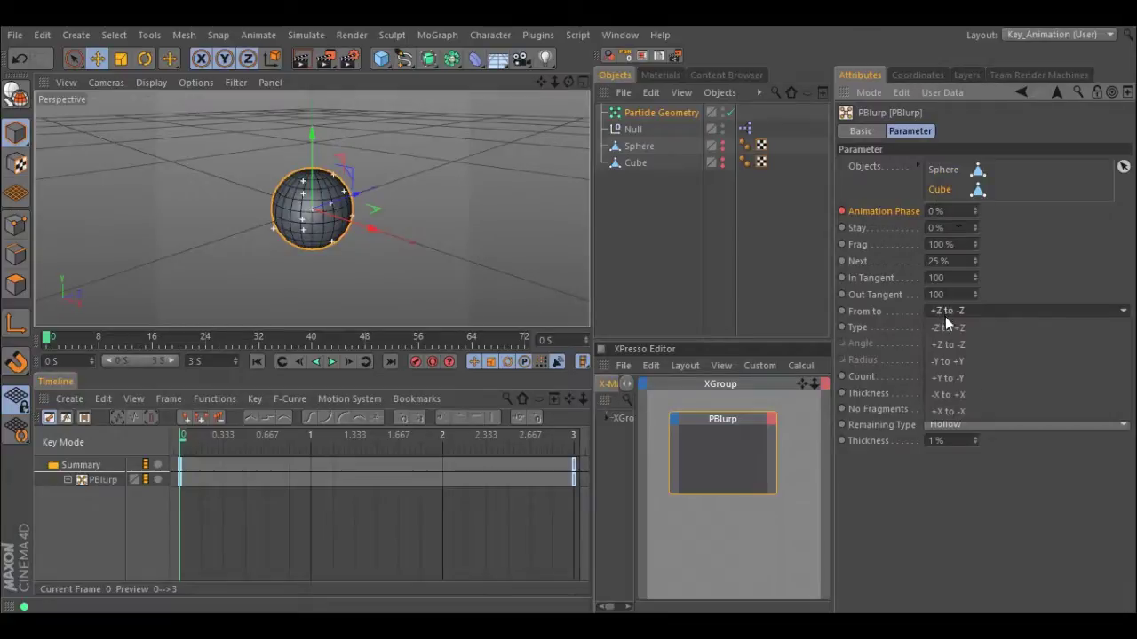
left_click(945, 362)
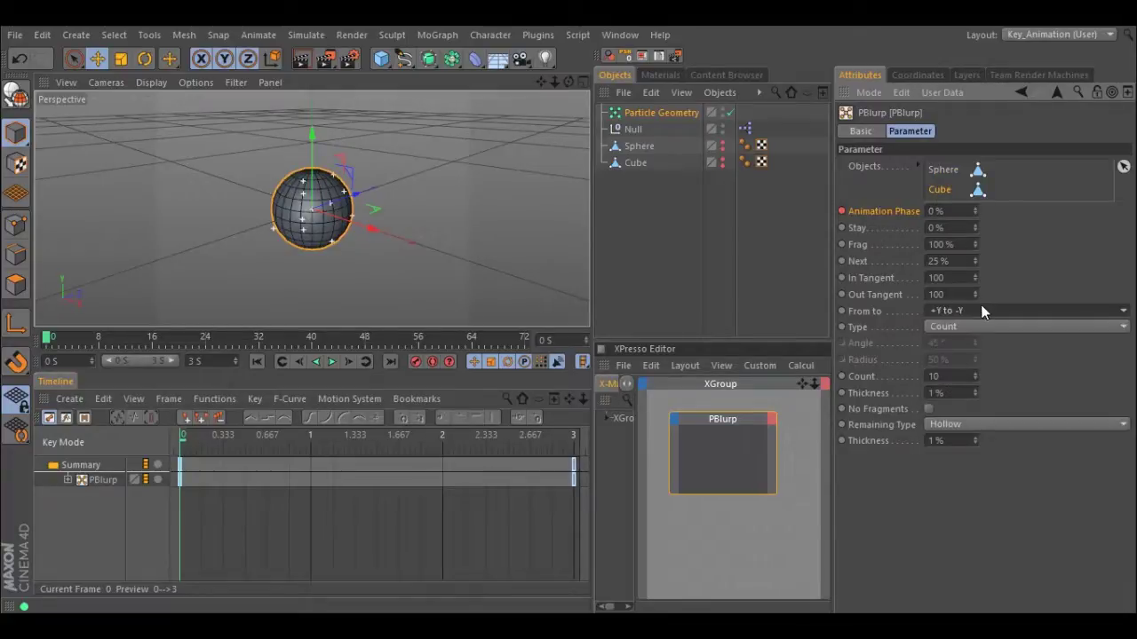
left_click(331, 362)
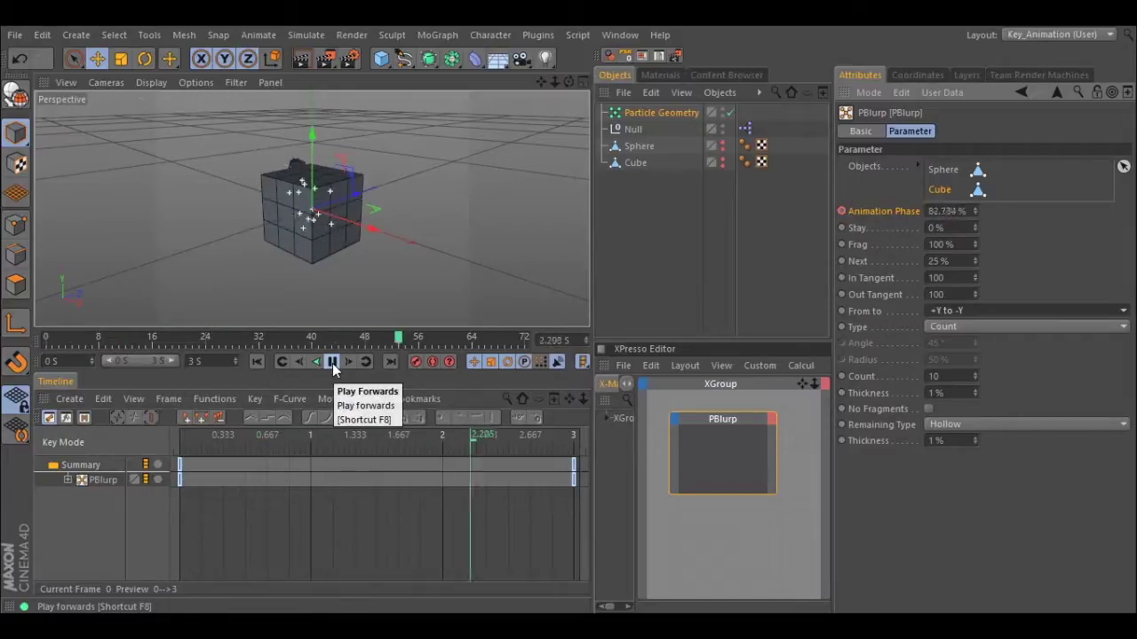
left_click(332, 363)
left_click(258, 359)
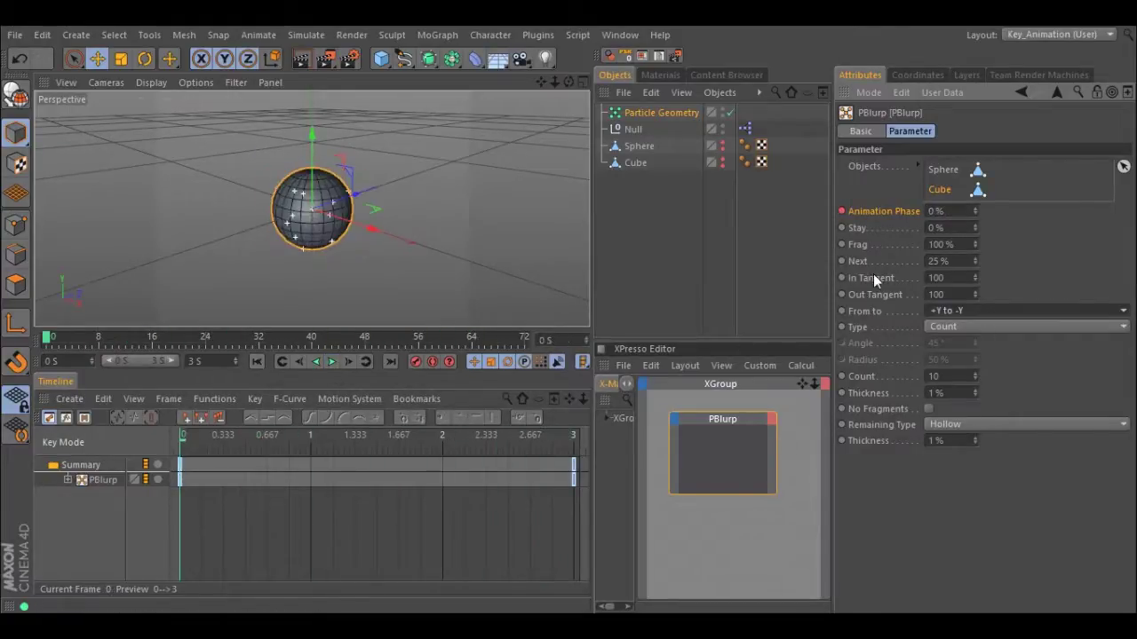
- Set the Cube's Next value to 50% in PBlurp, play the animation, and return to the first frame
double_click(936, 260)
type("50")
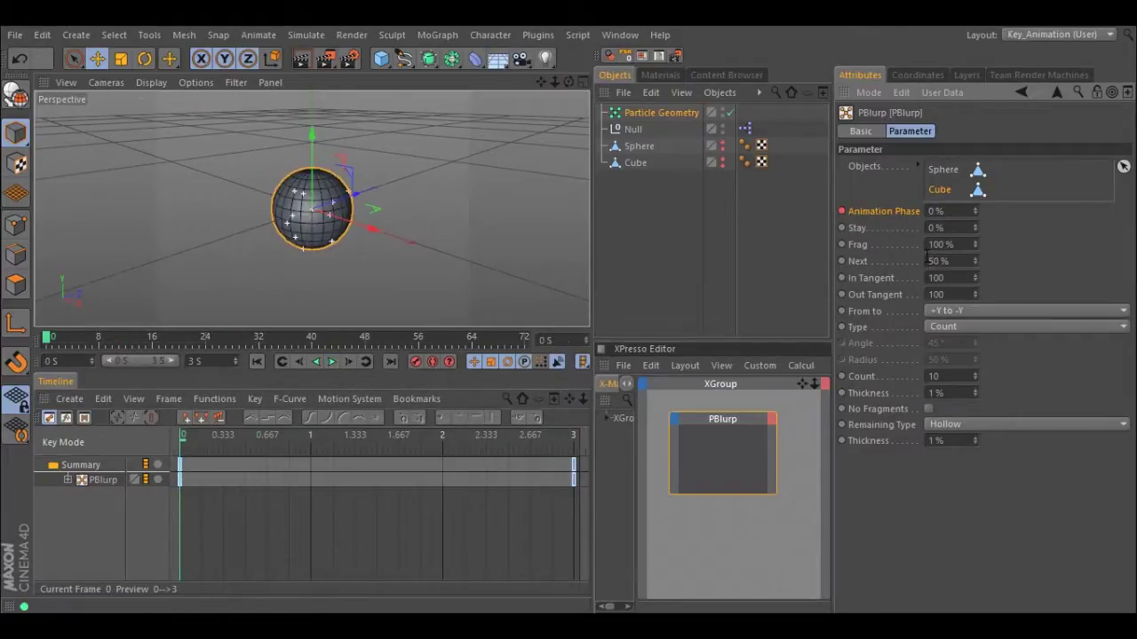
left_click(332, 362)
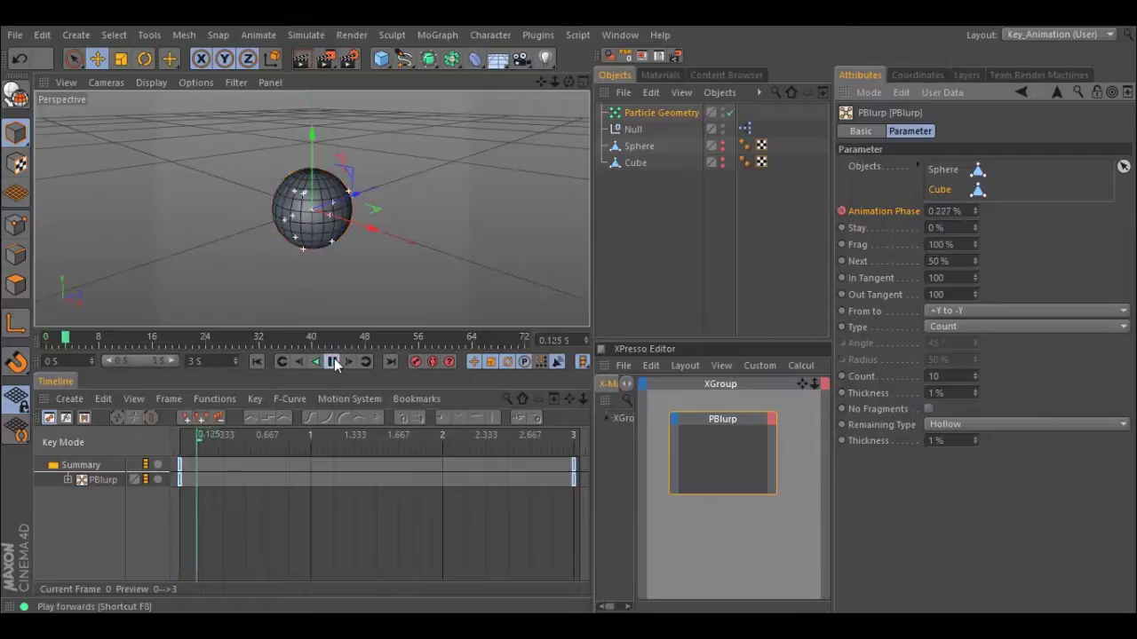
left_click(274, 359)
- Set PBlurp's Frag value to 25% for both Sphere and Cube, preview the morph, and return to the first frame
double_click(933, 244)
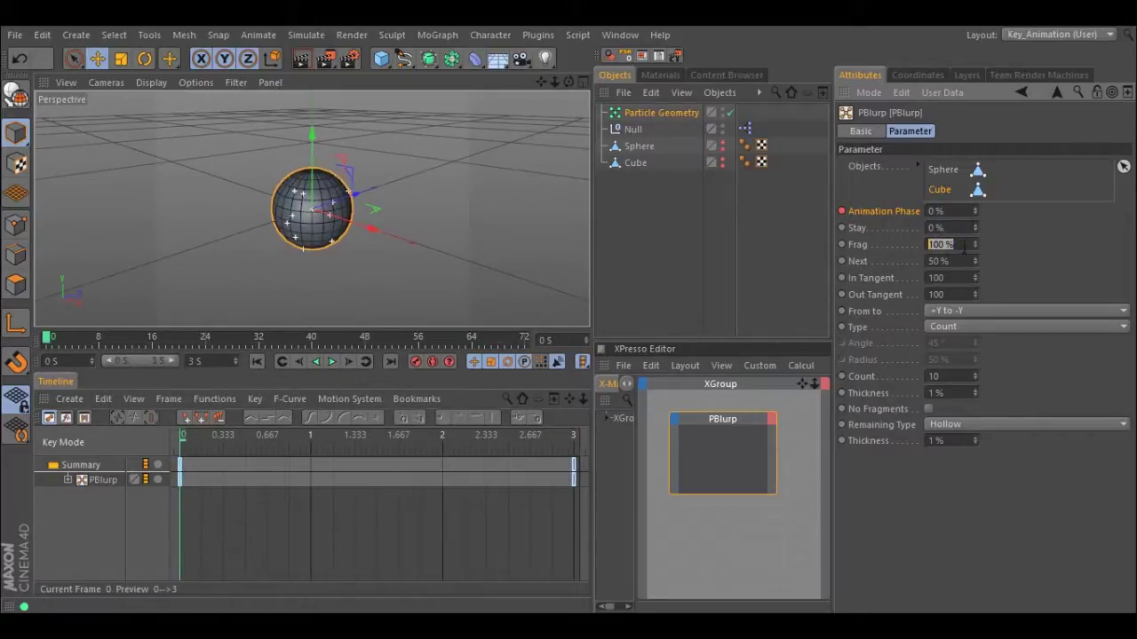
left_click(945, 169)
double_click(941, 244)
type("25")
key("Return")
left_click(333, 361)
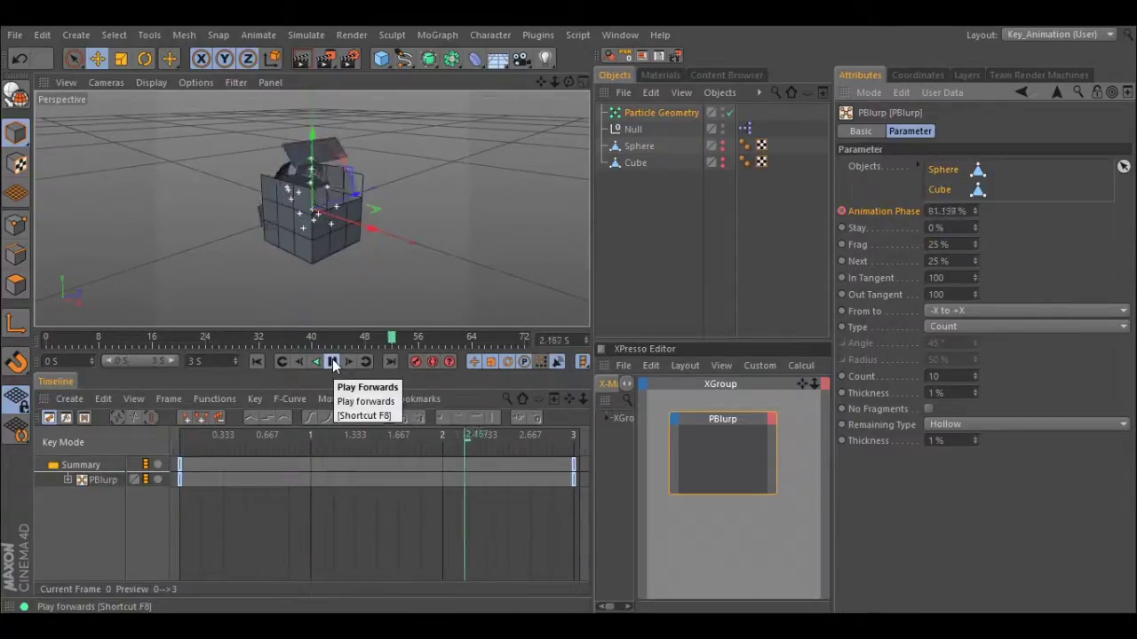
left_click(256, 364)
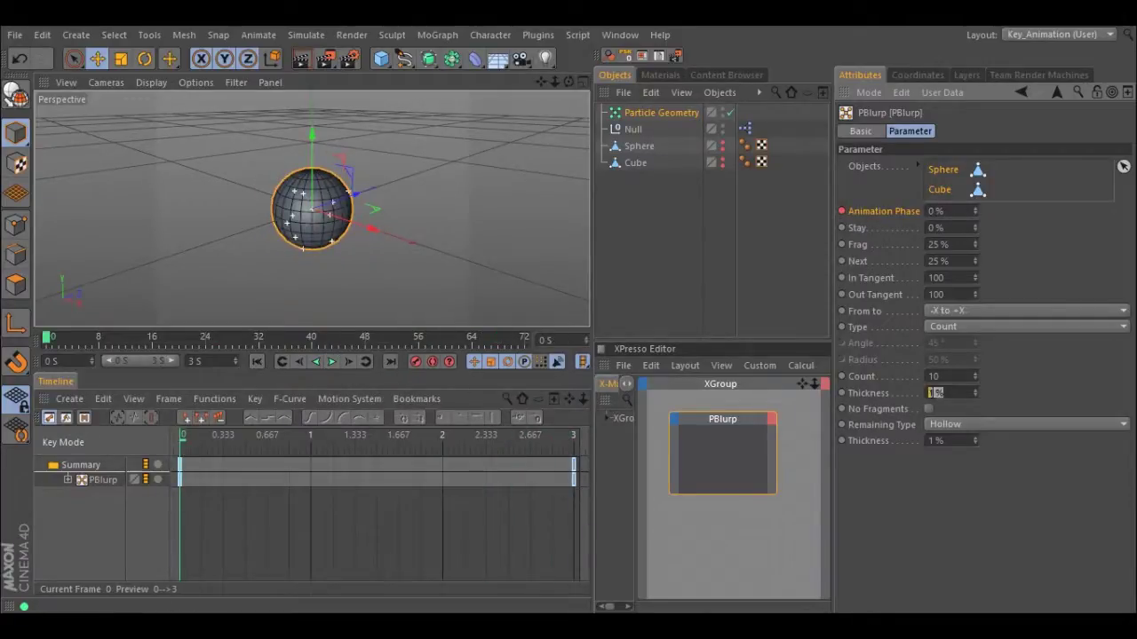
- Set both PBlurp Thickness values to 10% for Sphere and Cube, and play the animation
type("10")
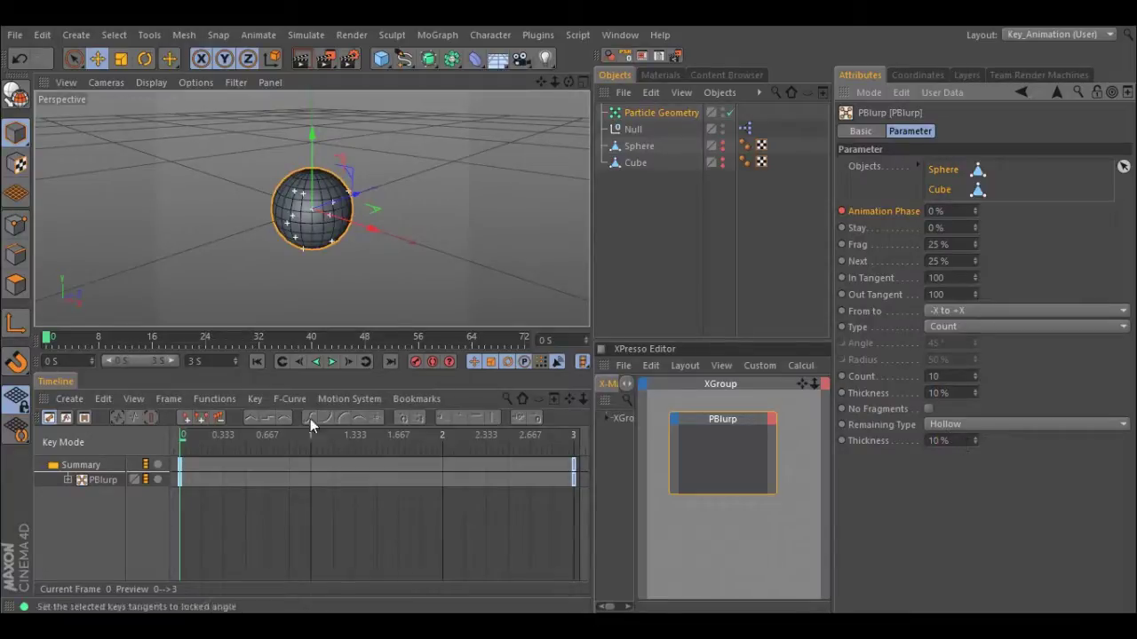
left_click(331, 361)
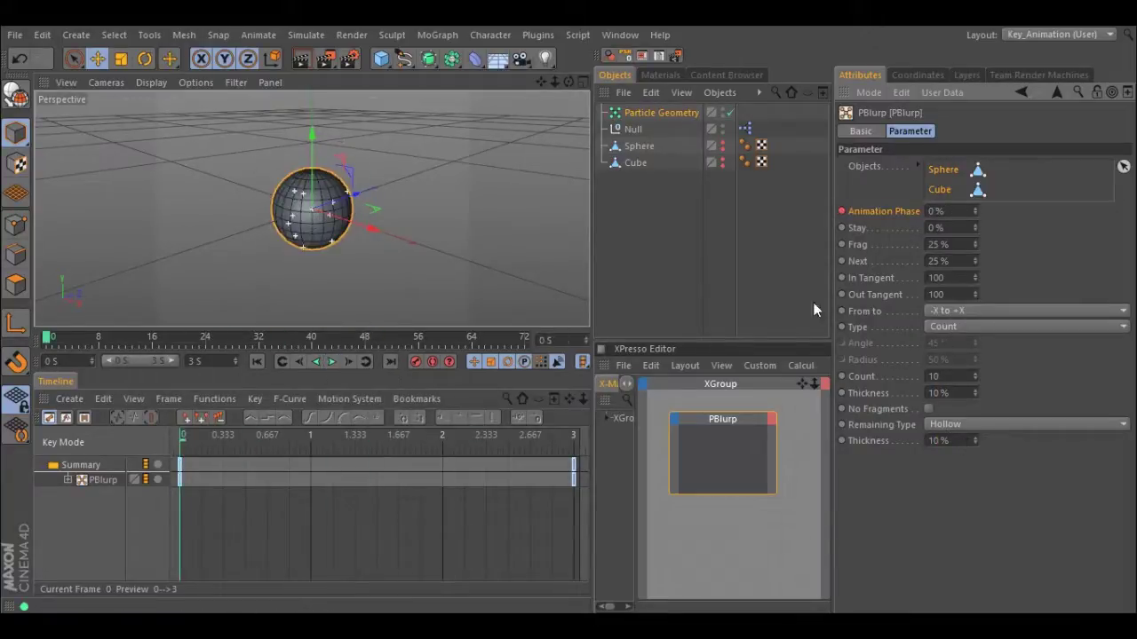
- Add a Rigid Body tag to Particle Geometry and set its collision Individual Elements to All
right_click(643, 112)
mouse_move(693, 165)
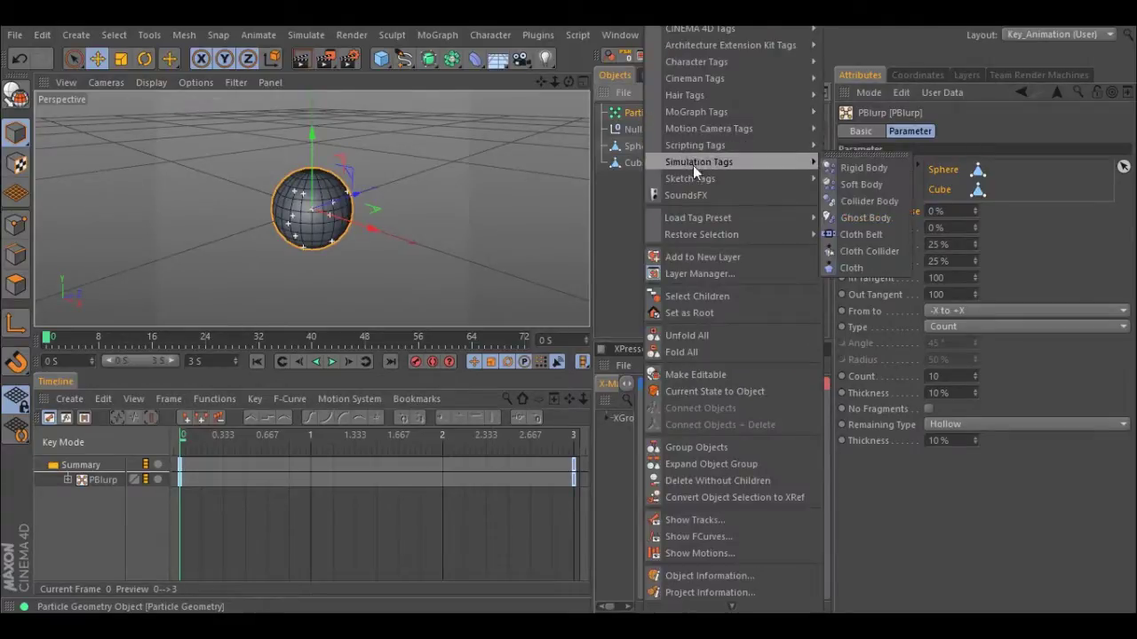
left_click(870, 169)
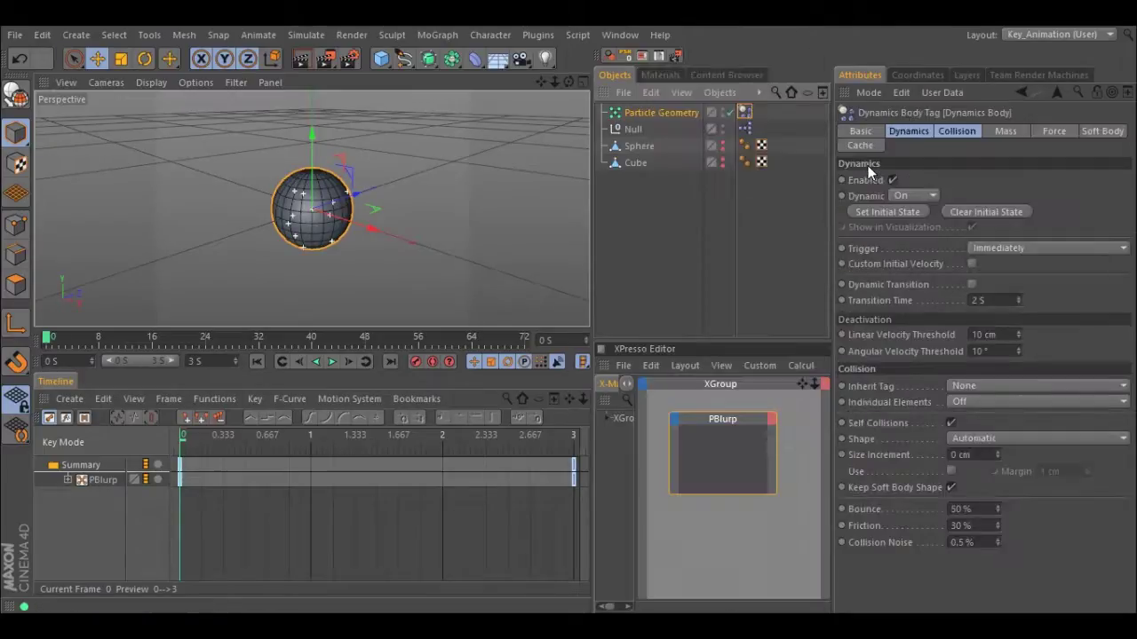
left_click(966, 132)
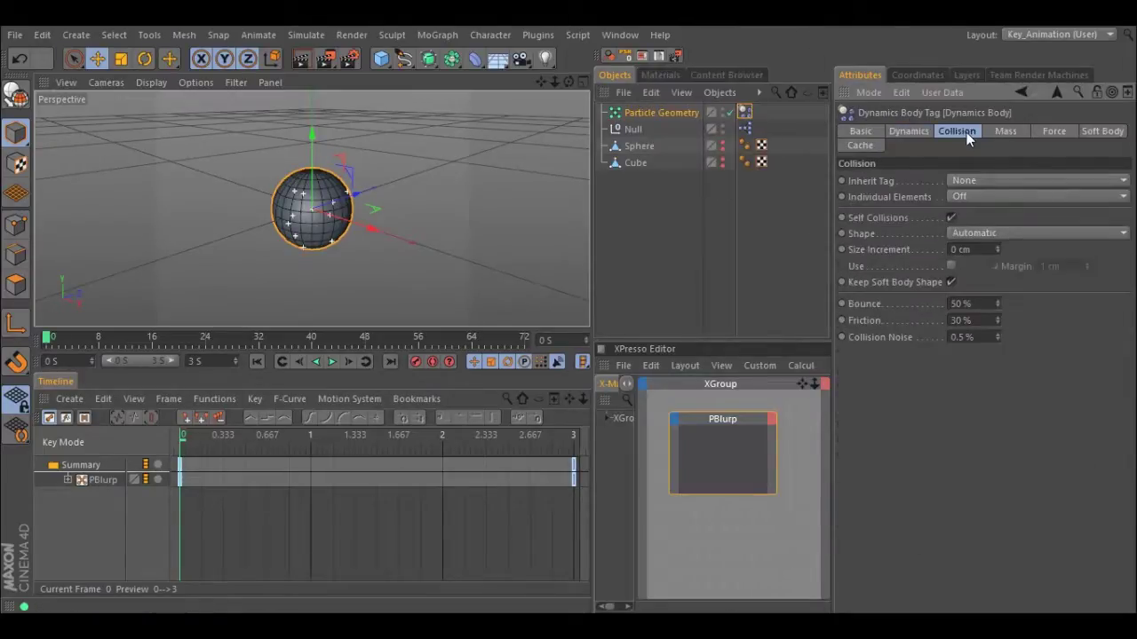
left_click(972, 197)
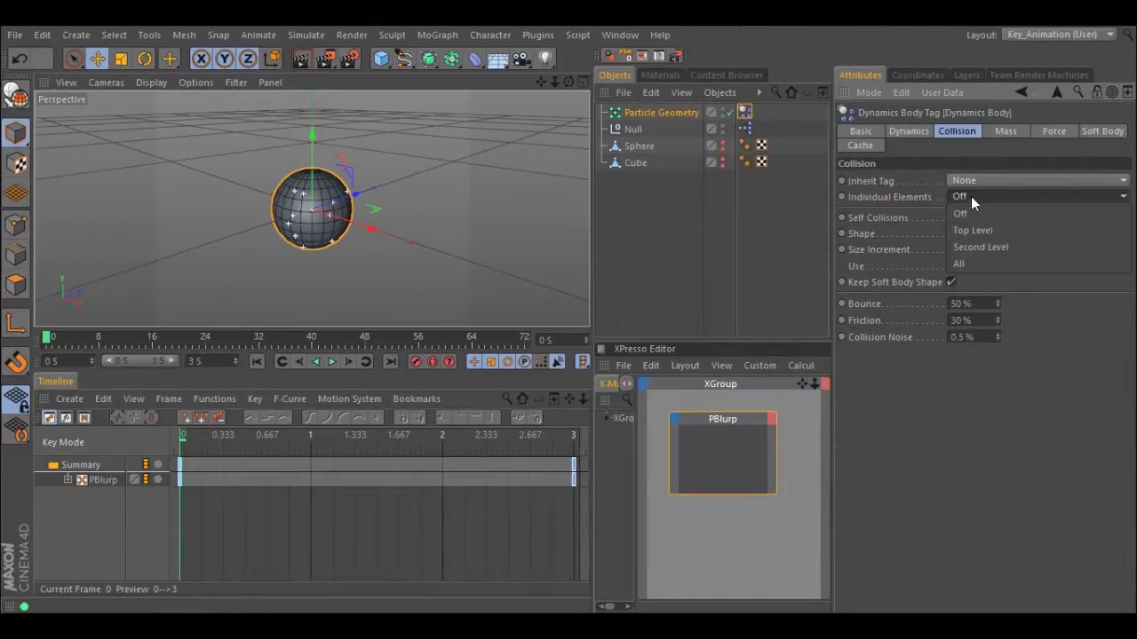
left_click(964, 260)
- Set the Dynamics Body tag's Follow Position and Follow Rotation to 10, preview the simulation, and return to the first frame
left_click(1049, 133)
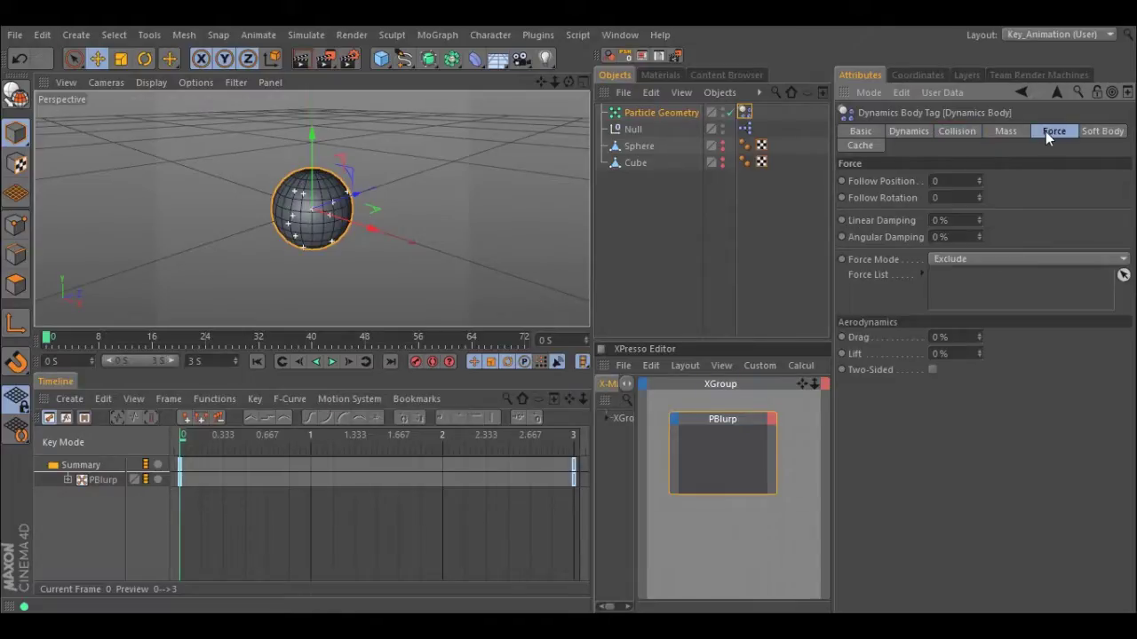
type("10")
key("Tab")
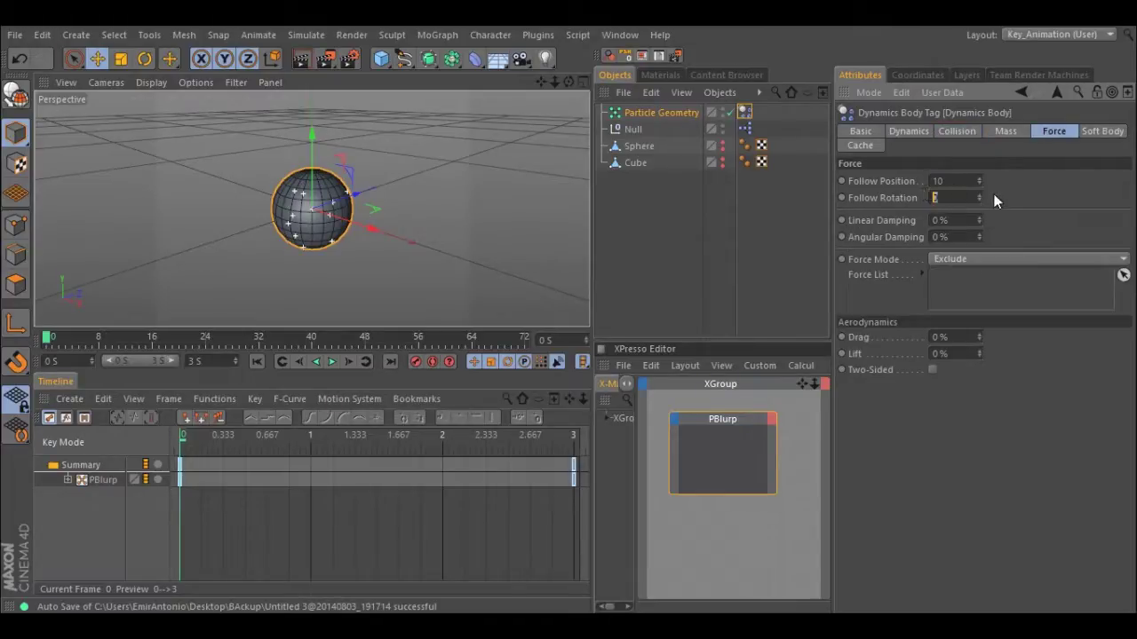
left_click(330, 362)
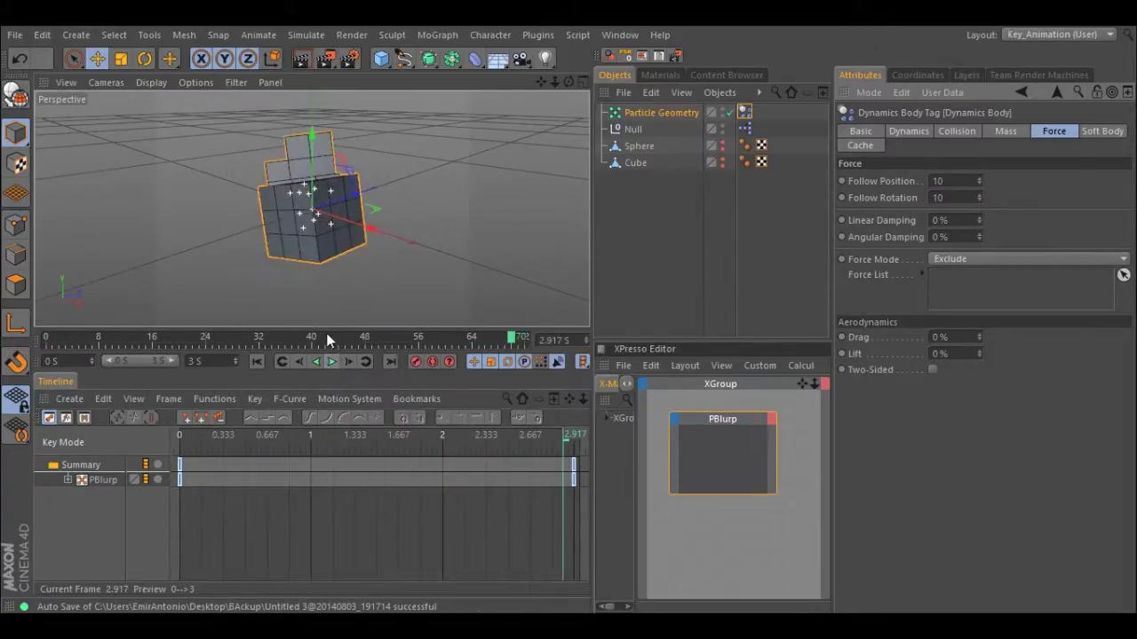
left_click(331, 361)
left_click(257, 361)
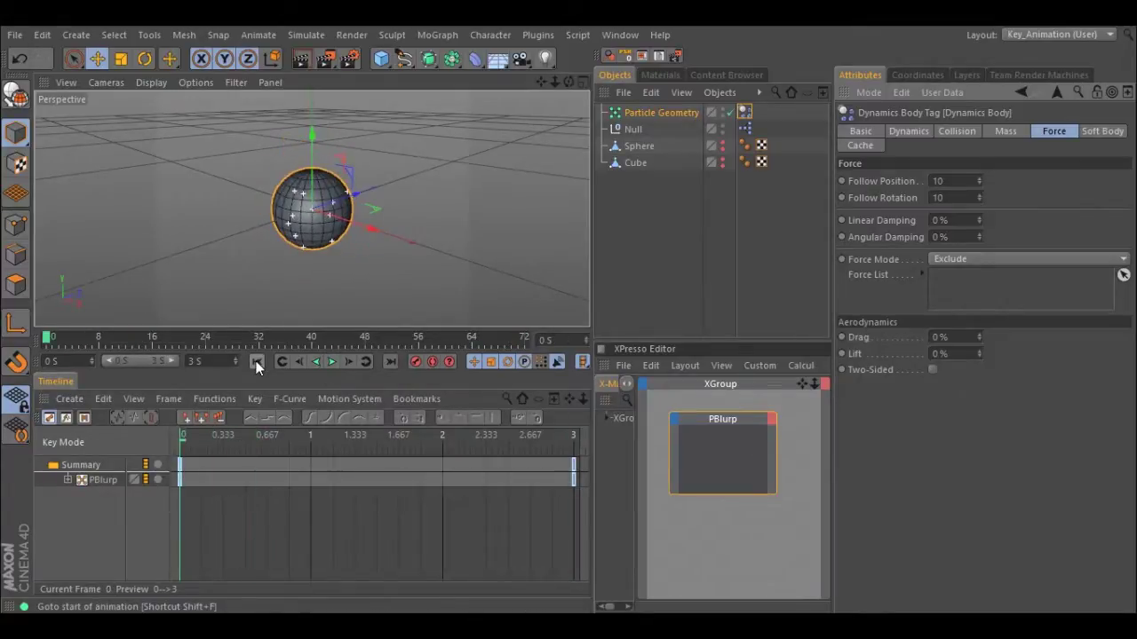
- Extend the animation's end time and preview range to 5 seconds, play the simulation, and return to the first frame
double_click(194, 361)
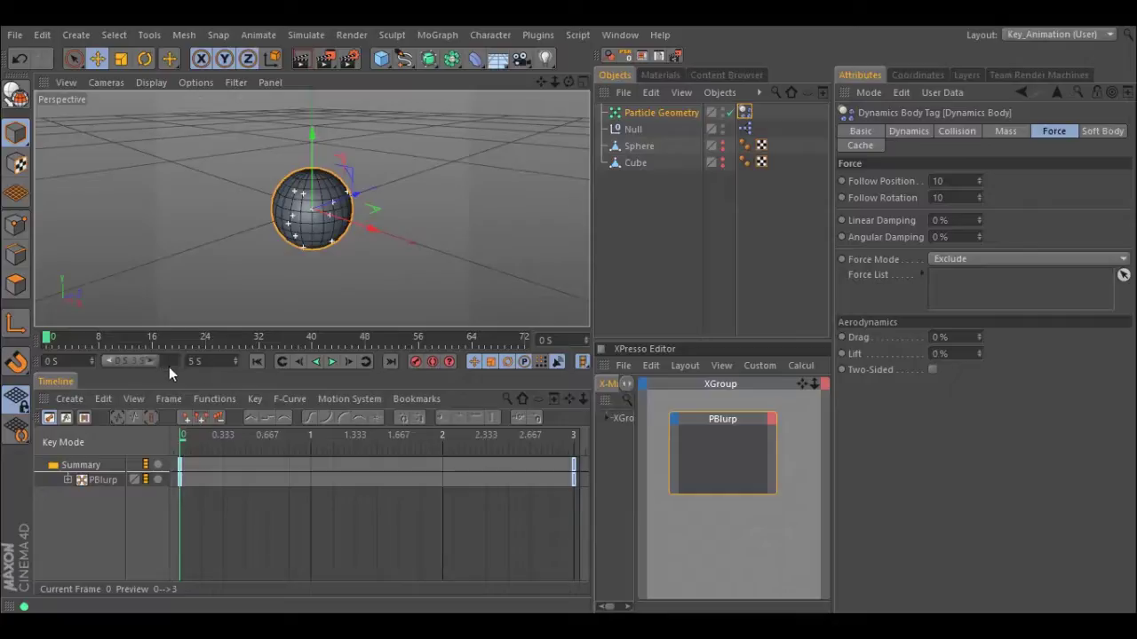
left_click(332, 361)
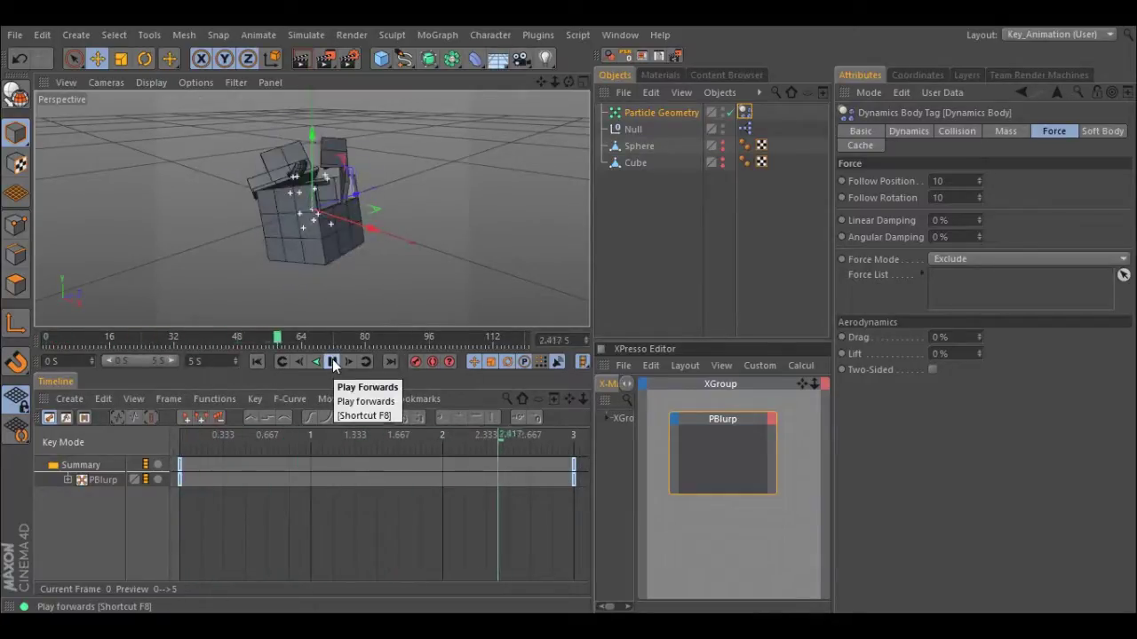
left_click(333, 362)
left_click(258, 361)
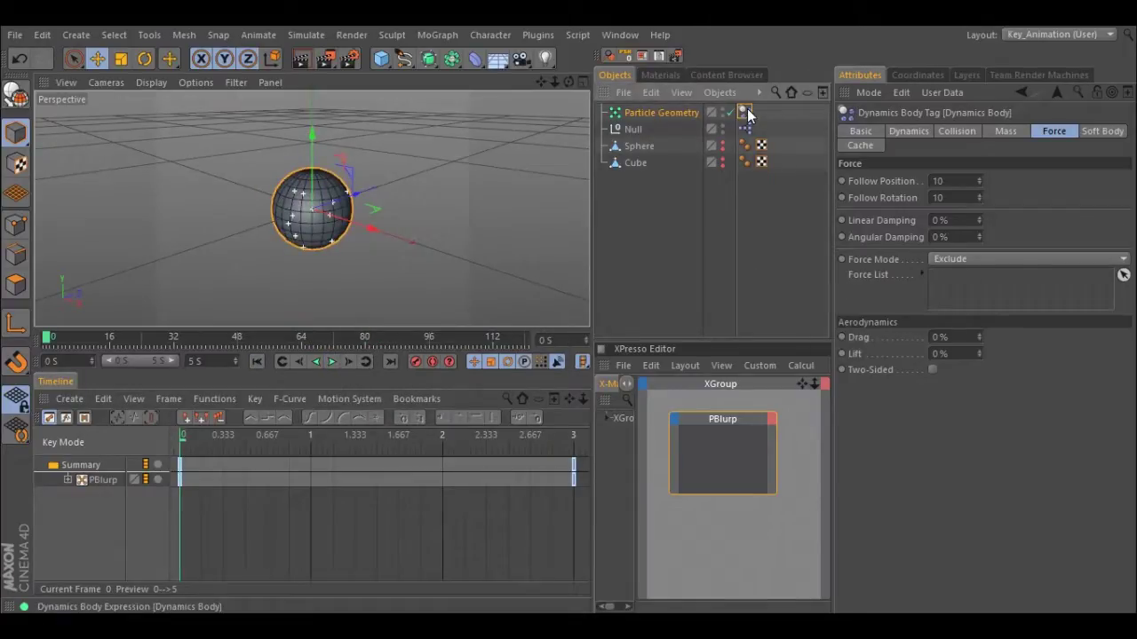
- Delete the Dynamics Body tag from Particle Geometry
key("Delete")
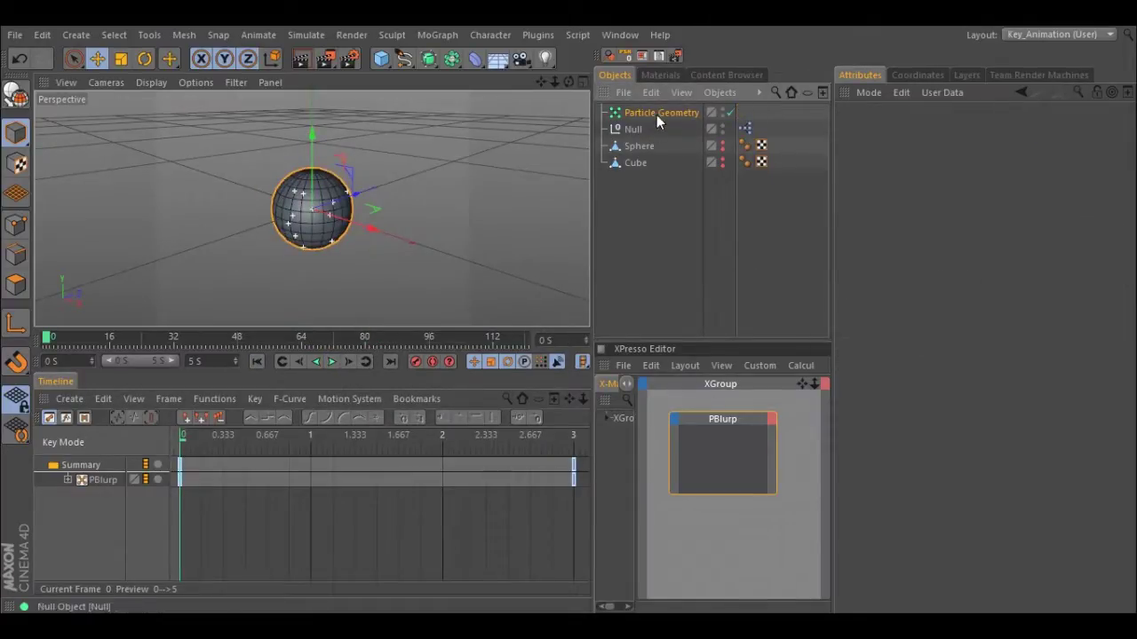
- Add a MoGraph Random effector and nest it under Particle Geometry
left_click(440, 35)
mouse_move(448, 58)
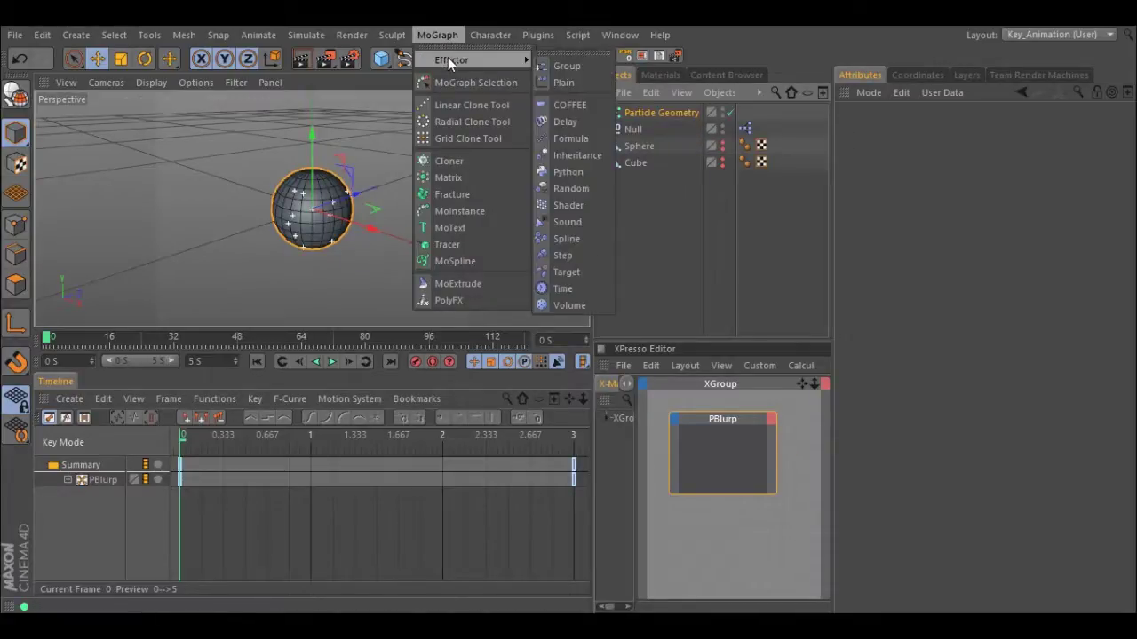
left_click(568, 188)
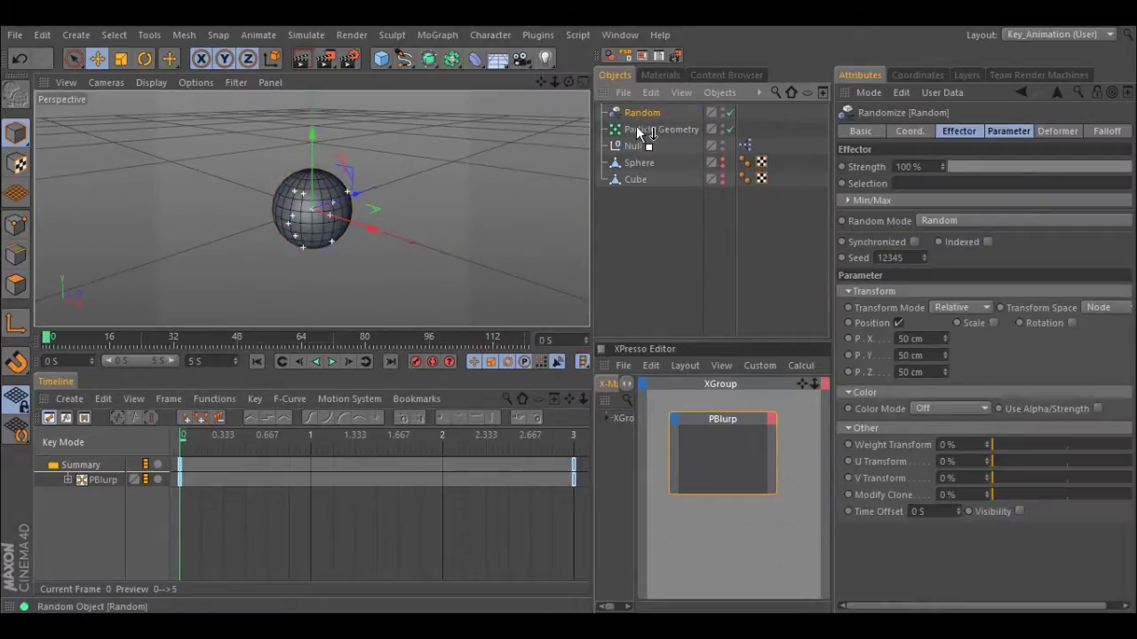
left_click_drag(636, 126, 636, 126)
- Set the Random effector's Random Mode to Noise
left_click(956, 131)
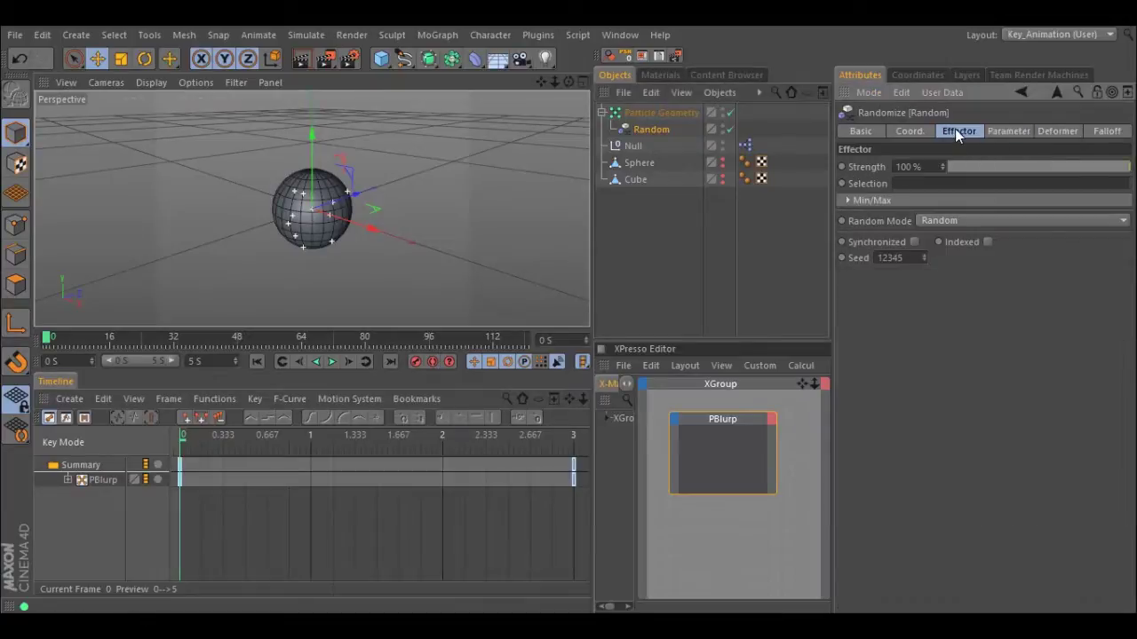
left_click(968, 220)
left_click(956, 270)
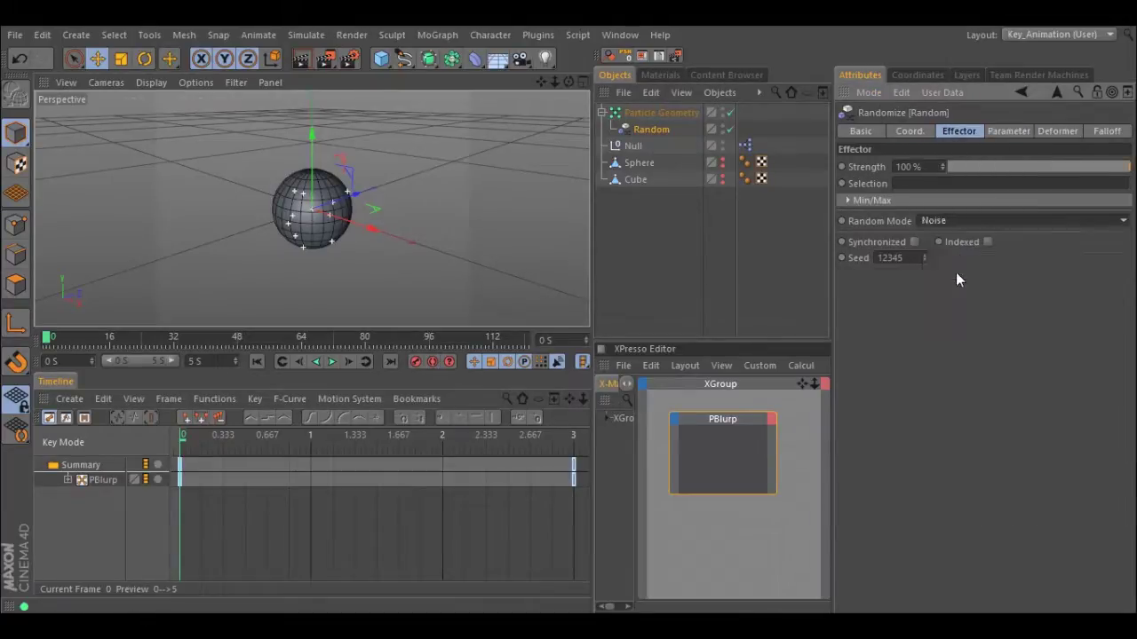
- Disable the Random effector's Position and enable Rotation with R.H 33°, R.P 27° and R.B -24°
left_click(1008, 132)
left_click(898, 196)
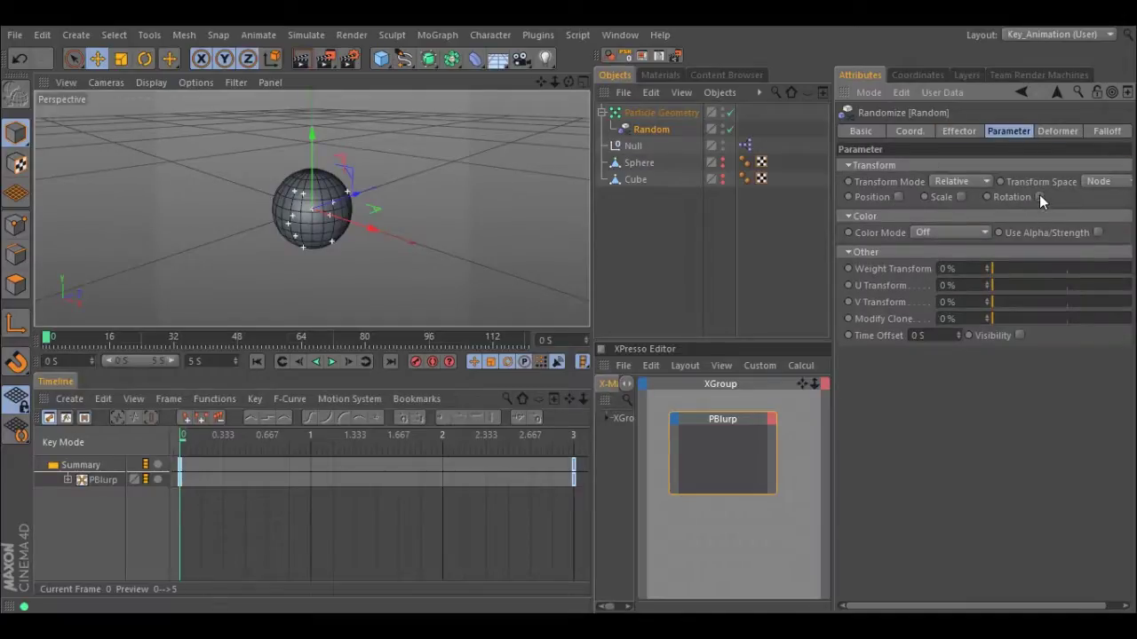
left_click(1039, 196)
left_click_drag(1085, 209, 1086, 246)
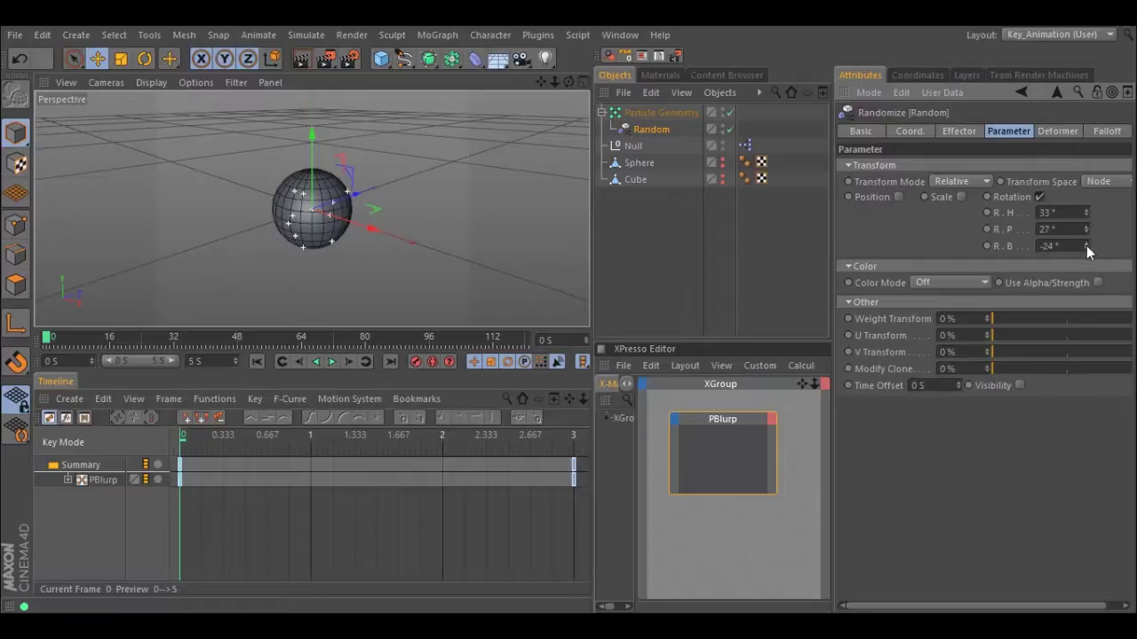
- Set the Random effector's deformer Deformation to Polygon
left_click(1060, 131)
left_click(937, 166)
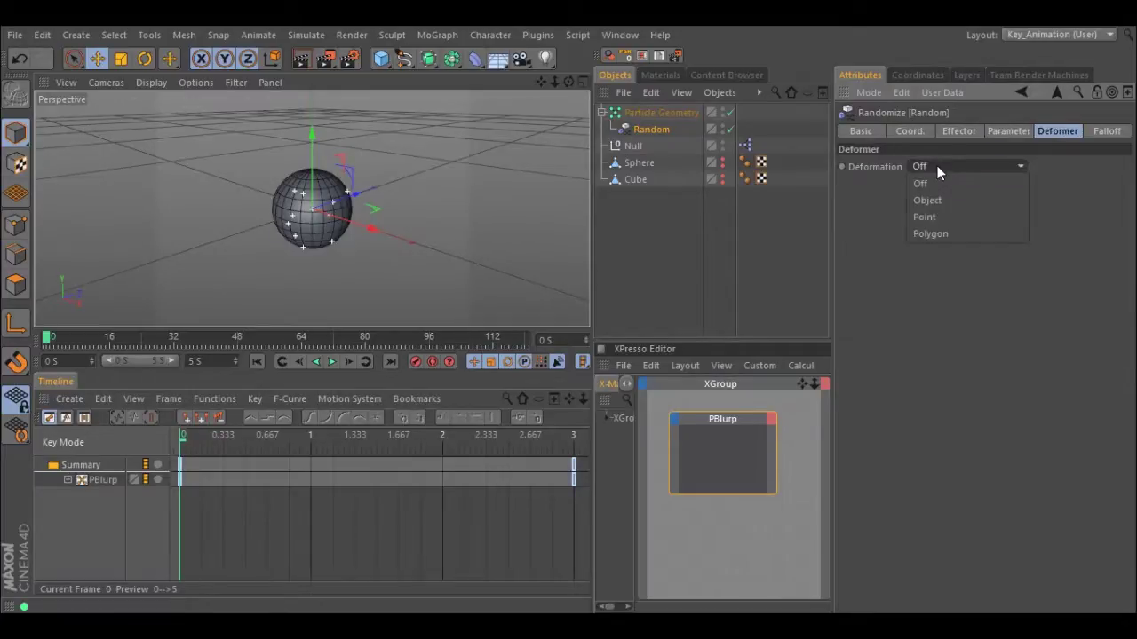
left_click(933, 231)
- Give the Random effector an inverted Sphere falloff with a size of about 114 cm and Falloff at 0%
left_click(1102, 132)
left_click(939, 167)
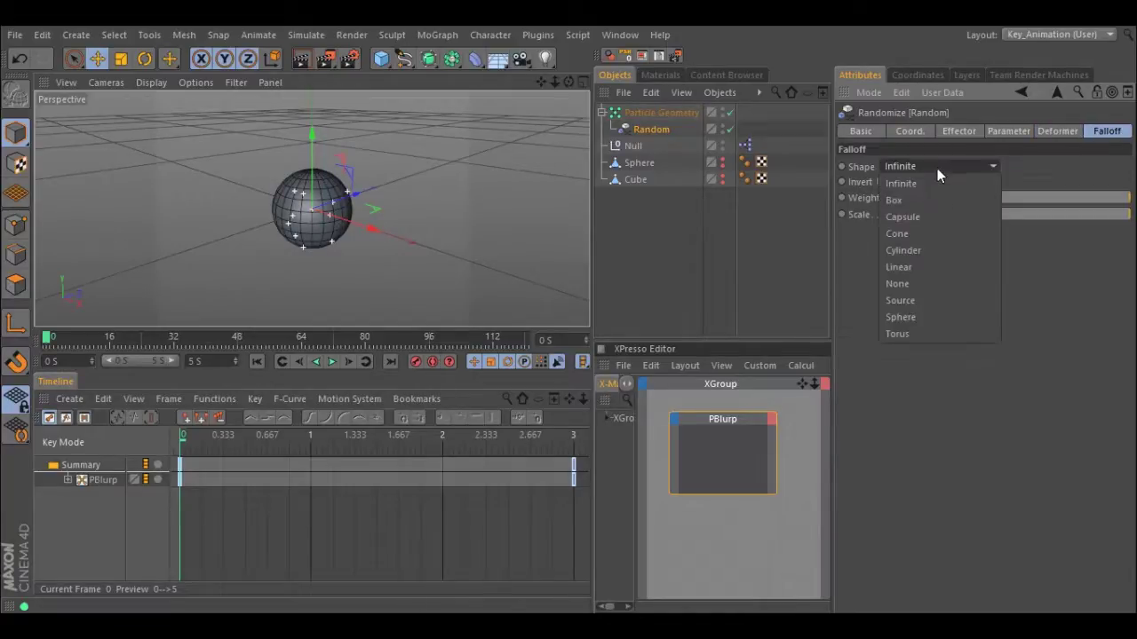
left_click(911, 316)
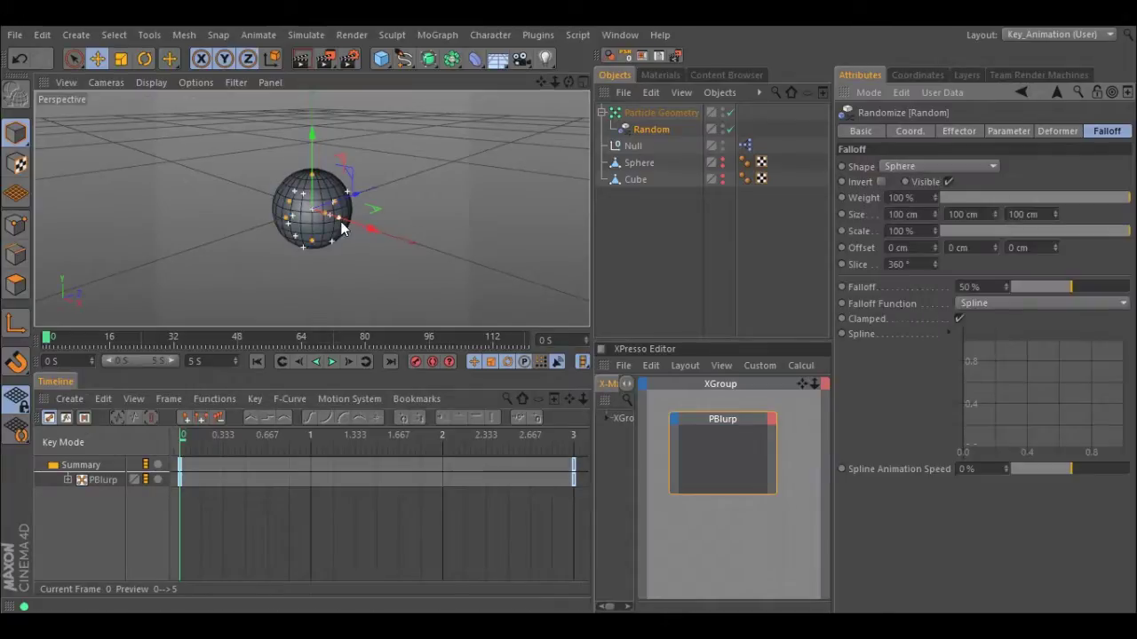
left_click_drag(344, 219, 341, 224)
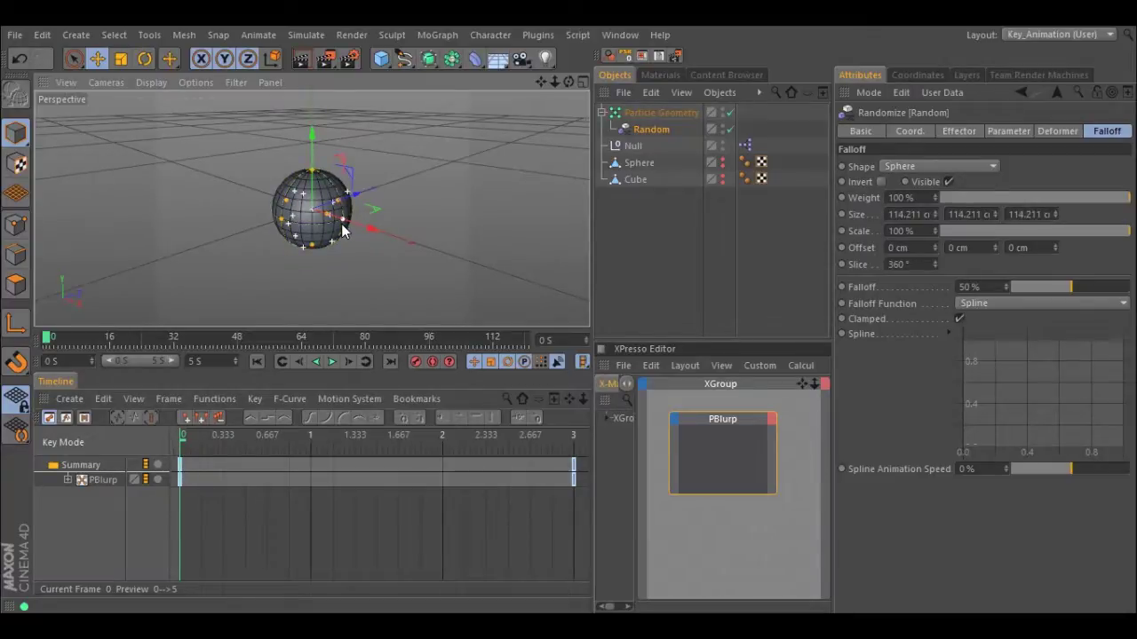
left_click_drag(1070, 286, 1000, 286)
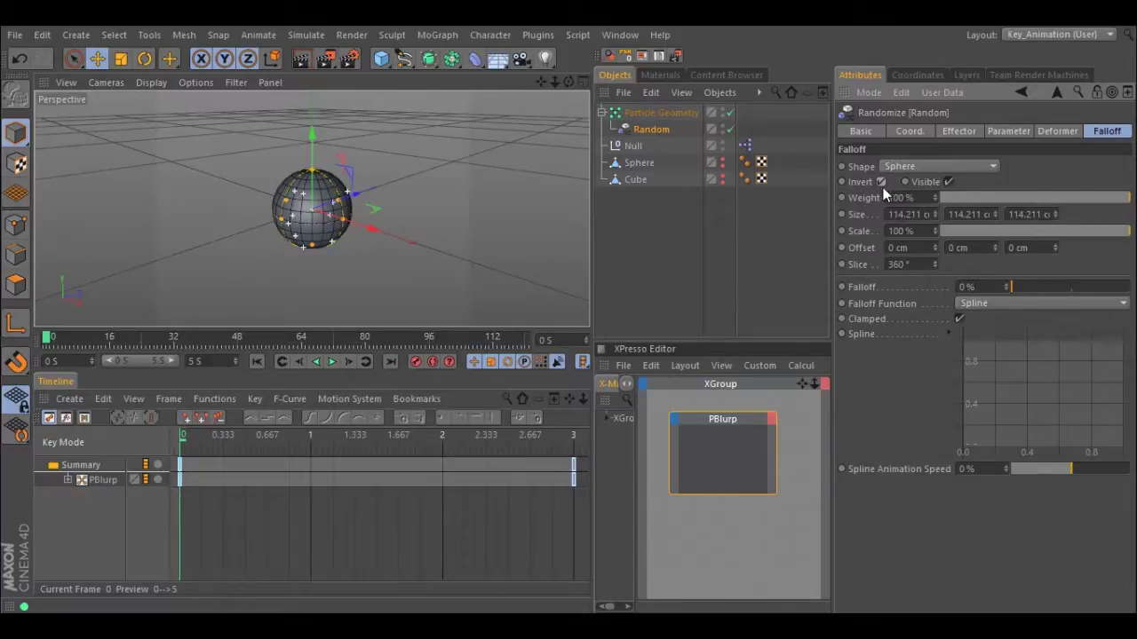
- Play the morph animation to examine the Random effector's influence on the fragments, and return to the first frame
left_click(332, 363)
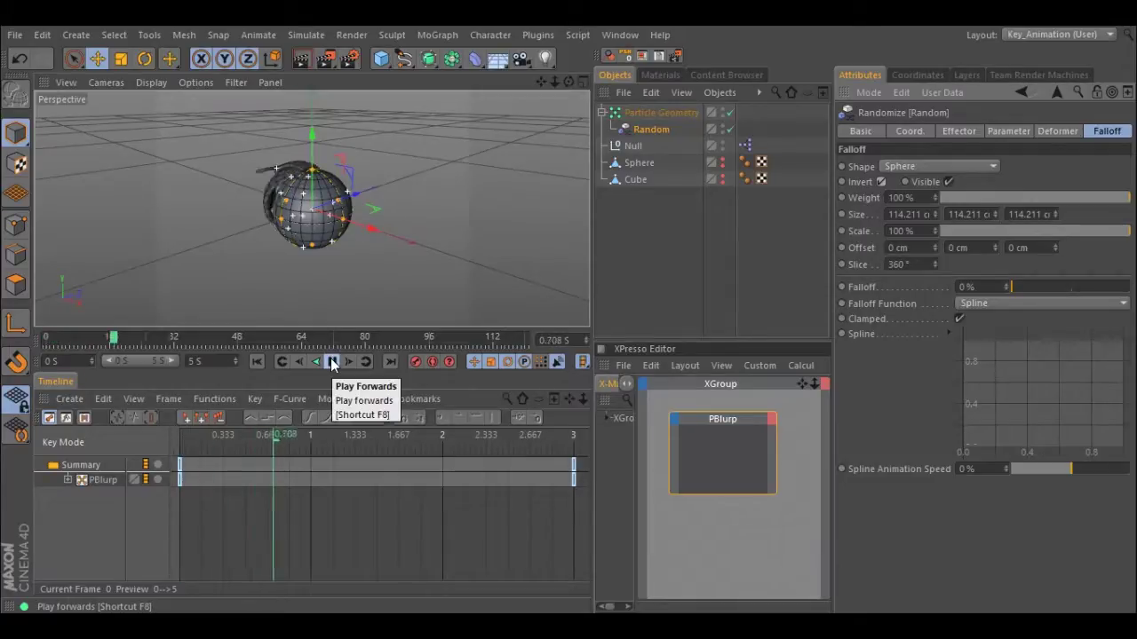
left_click(331, 362)
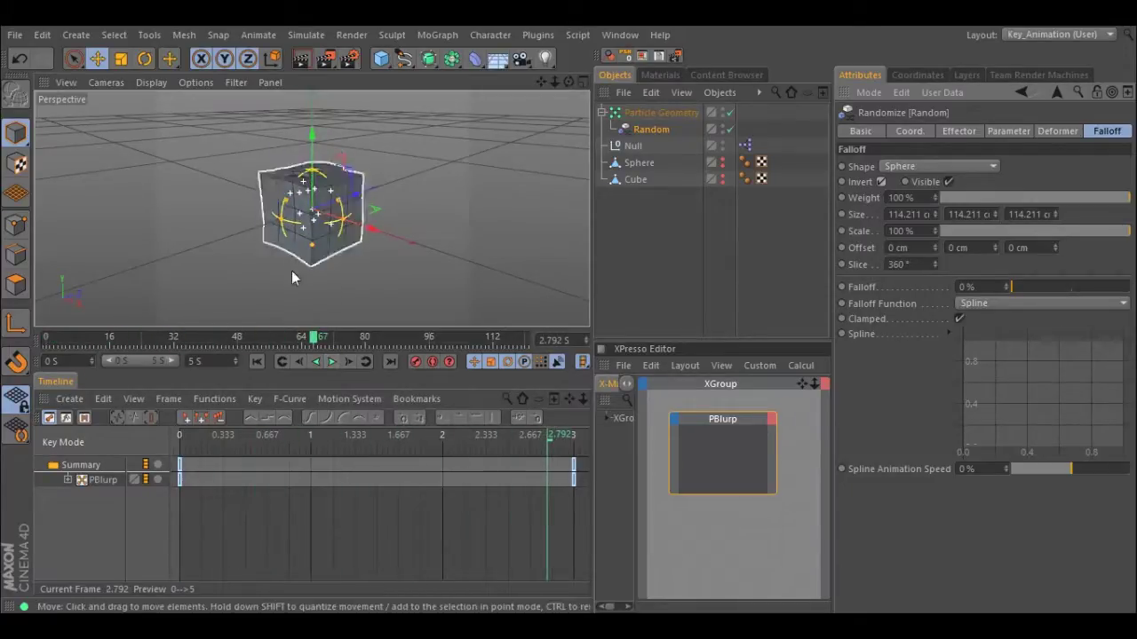
key("F8")
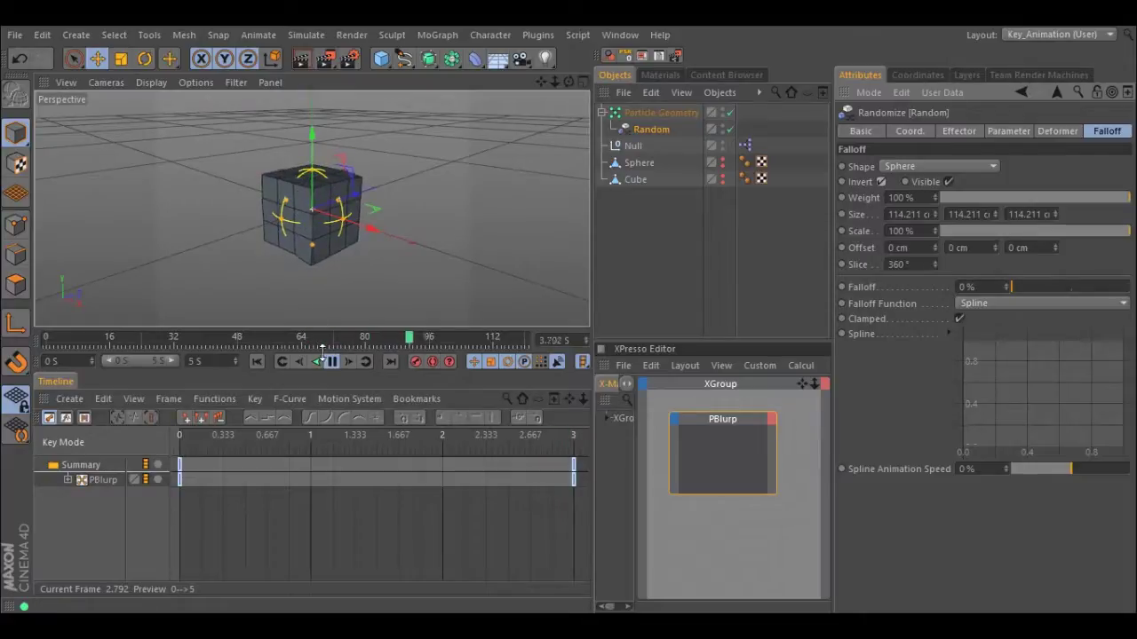
left_click(331, 361)
left_click(258, 361)
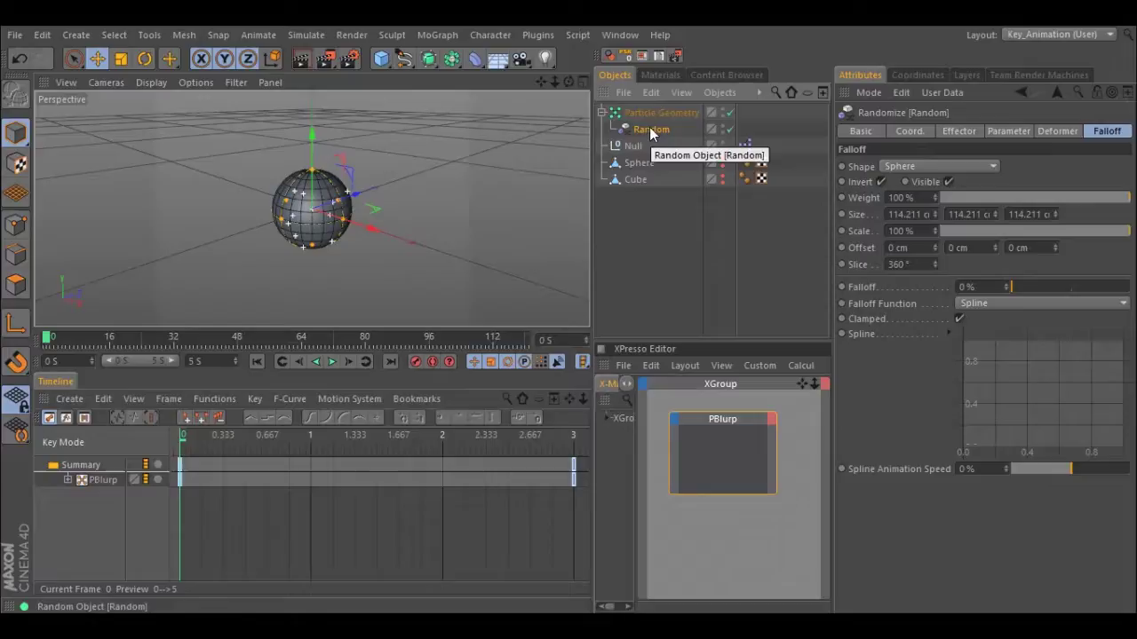
- Delete the Random effector from Particle Geometry and add a new Null object to the scene
key("Delete")
left_click(707, 421)
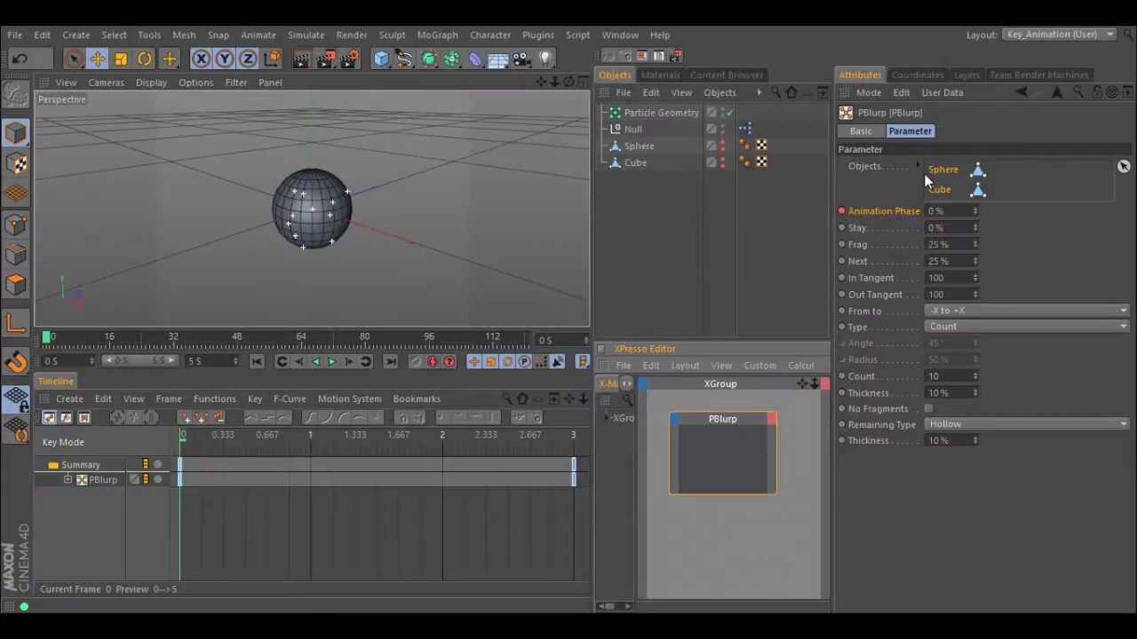
left_click(381, 58)
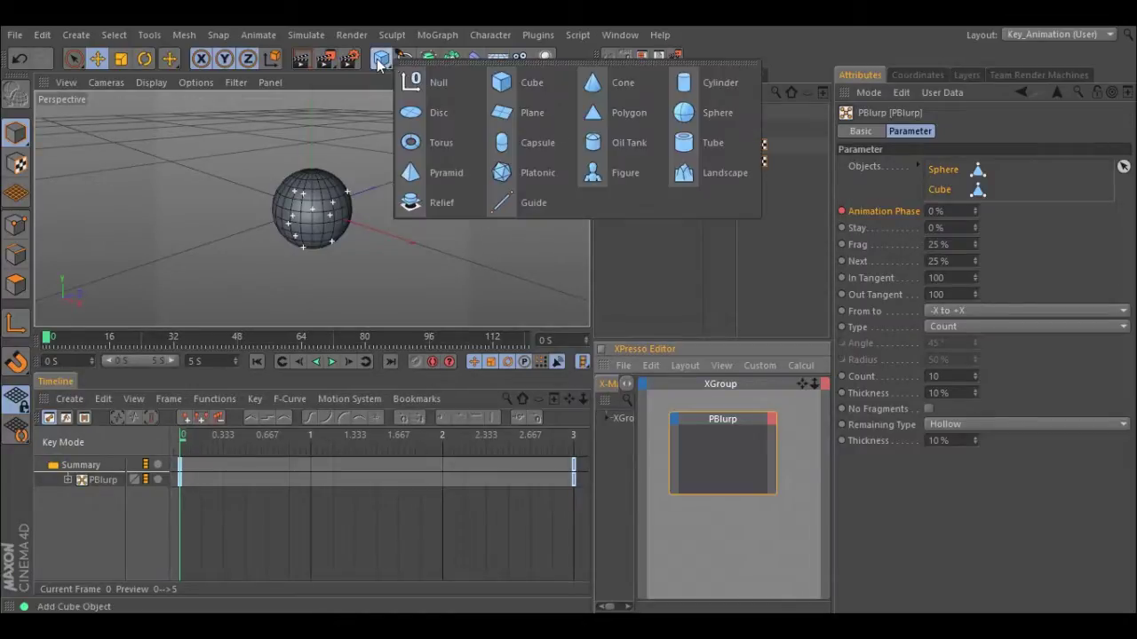
left_click(414, 83)
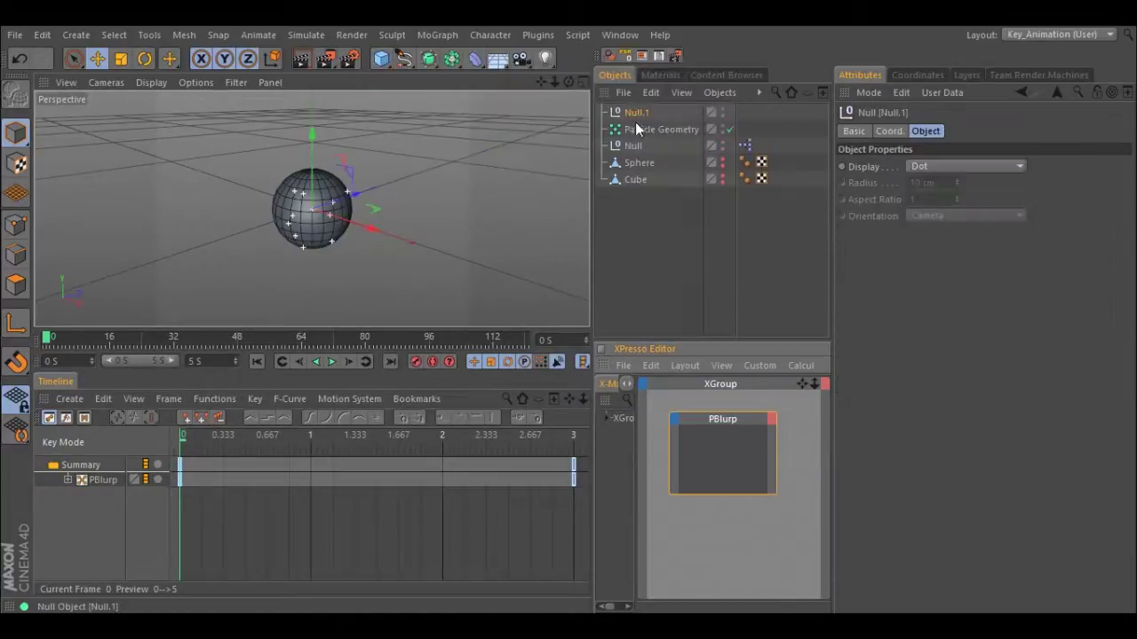
- Insert the new null between Sphere and Cube in the PBlurp node's Objects list and expand the list
left_click(695, 416)
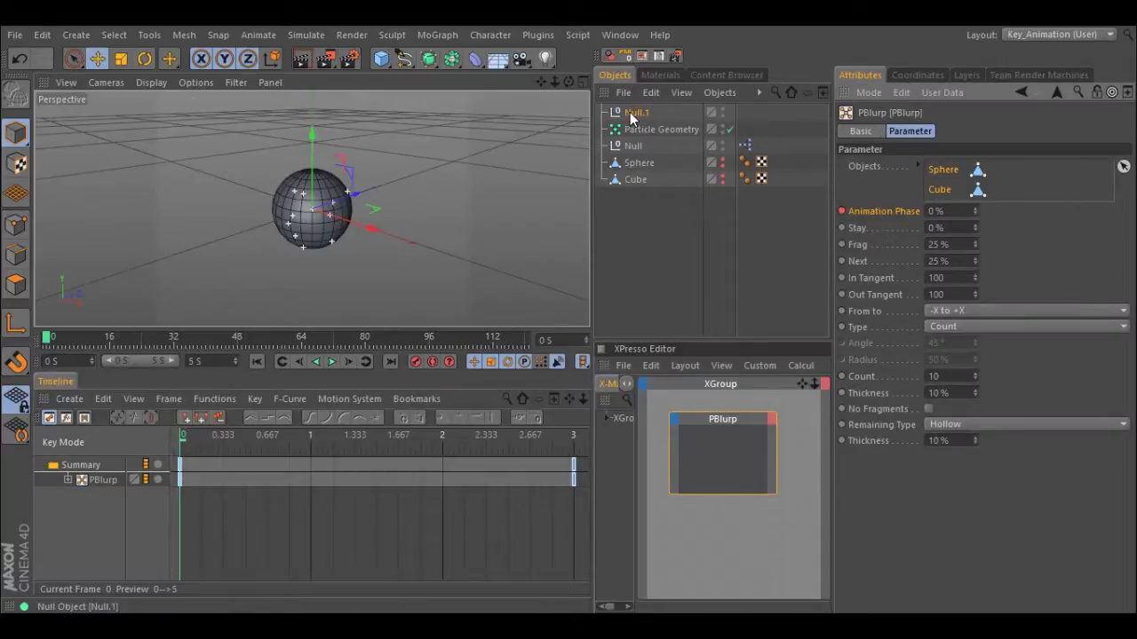
left_click_drag(630, 112, 781, 142)
left_click_drag(942, 179, 942, 178)
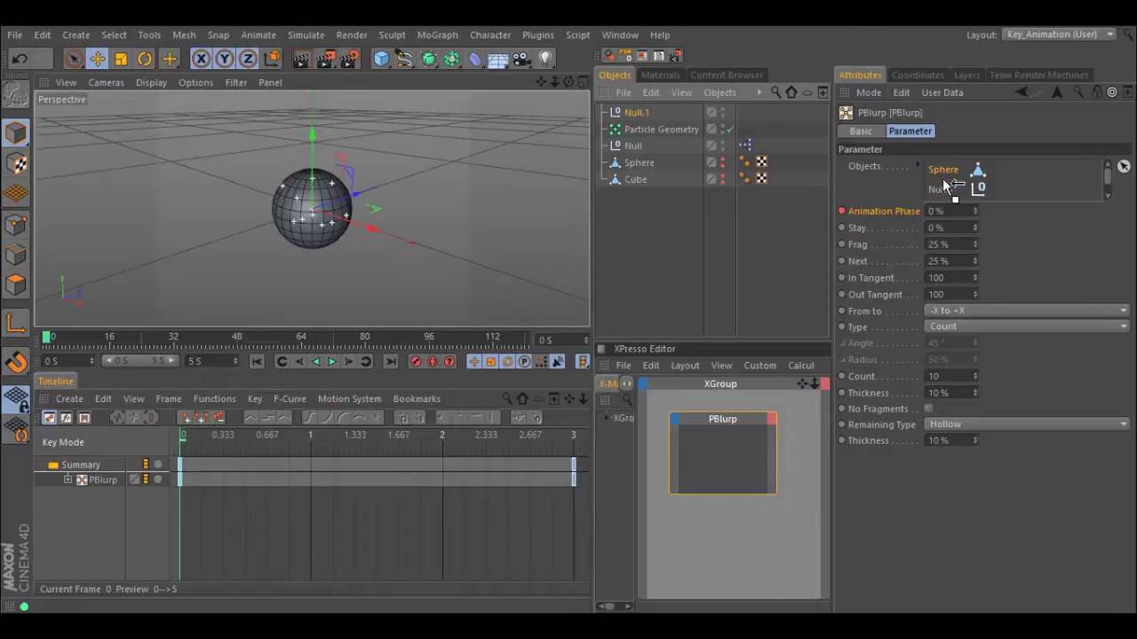
left_click(918, 166)
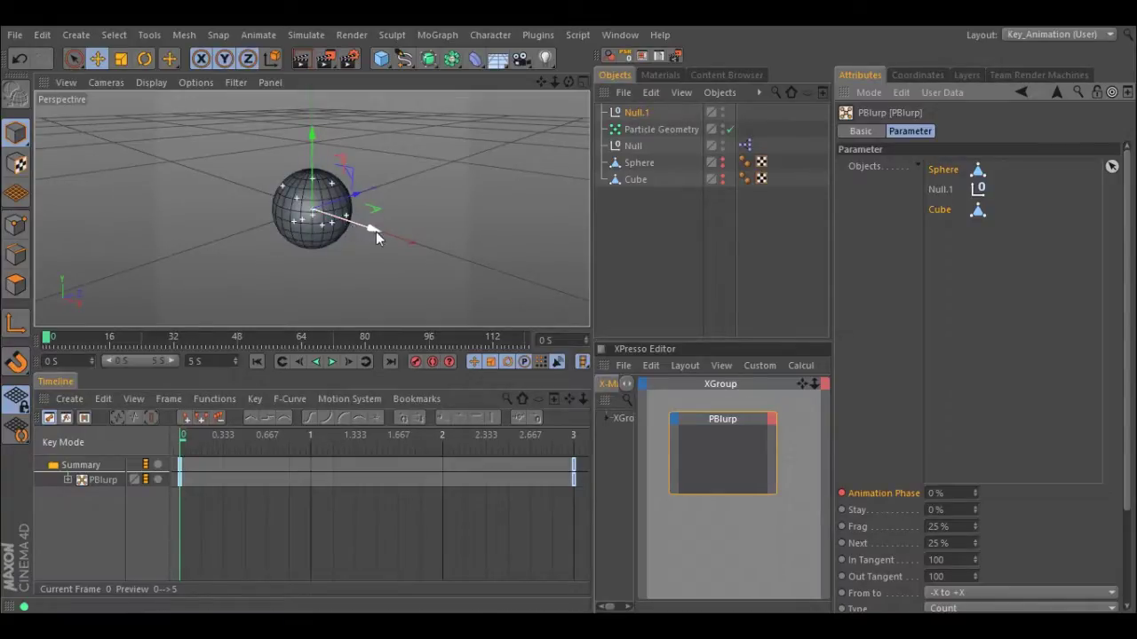
- Raise the new null above the sphere along Y and play the morph to check the fragments' path
left_click(637, 112)
left_click_drag(310, 131, 299, 163)
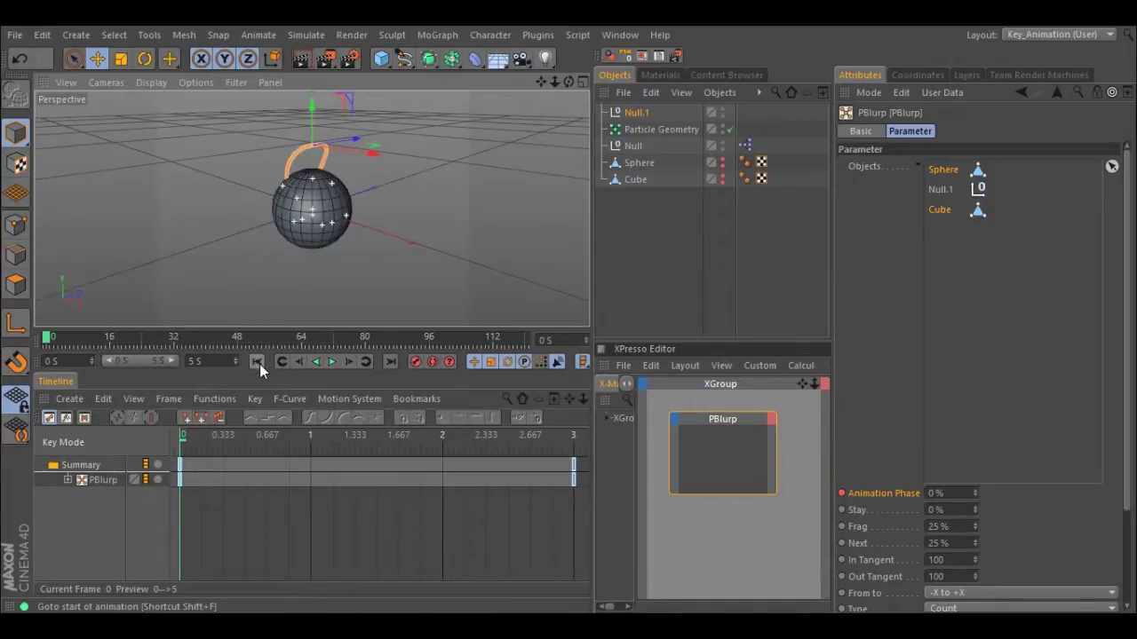
left_click(331, 362)
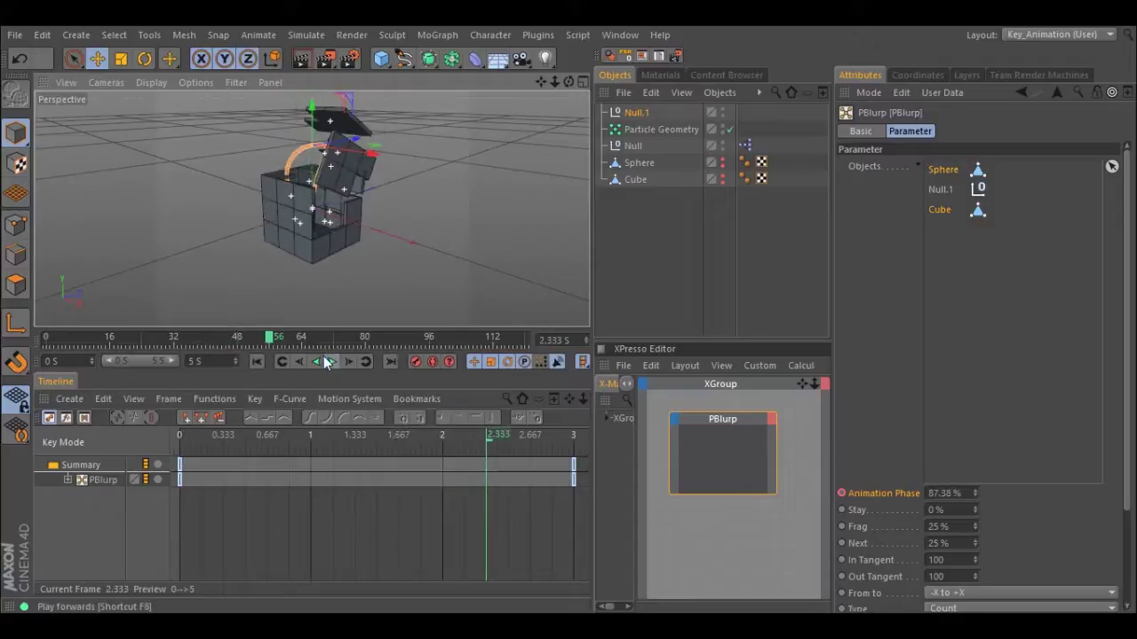
left_click(331, 362)
left_click(257, 361)
- Lower the null below the sphere along Y, preview the morph and return to the first frame
left_click_drag(312, 107, 309, 222)
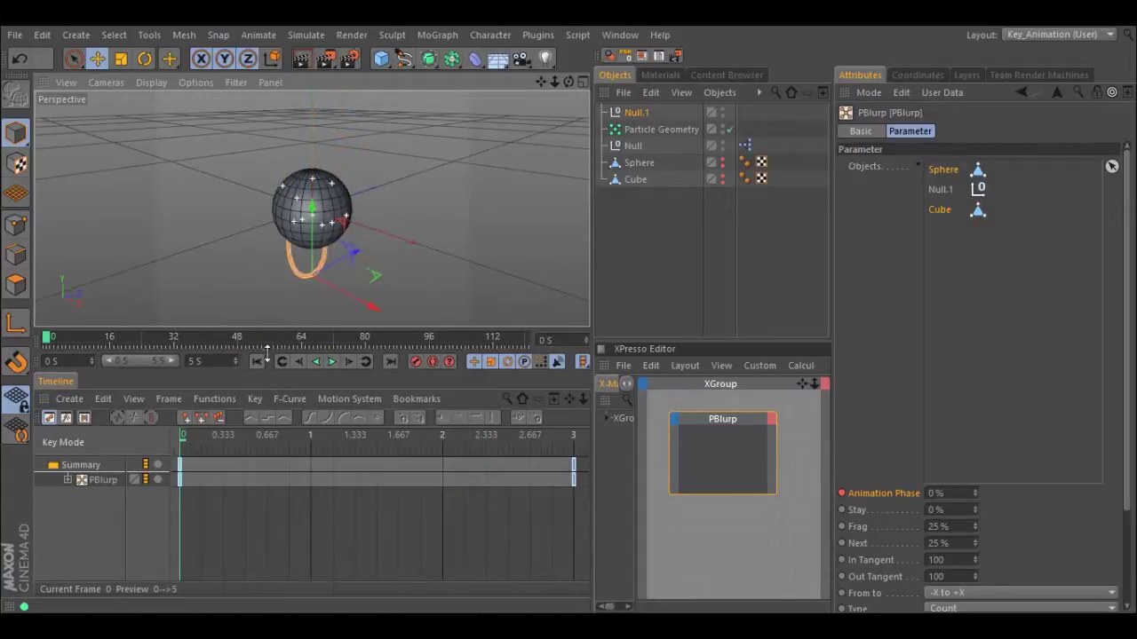
left_click(332, 362)
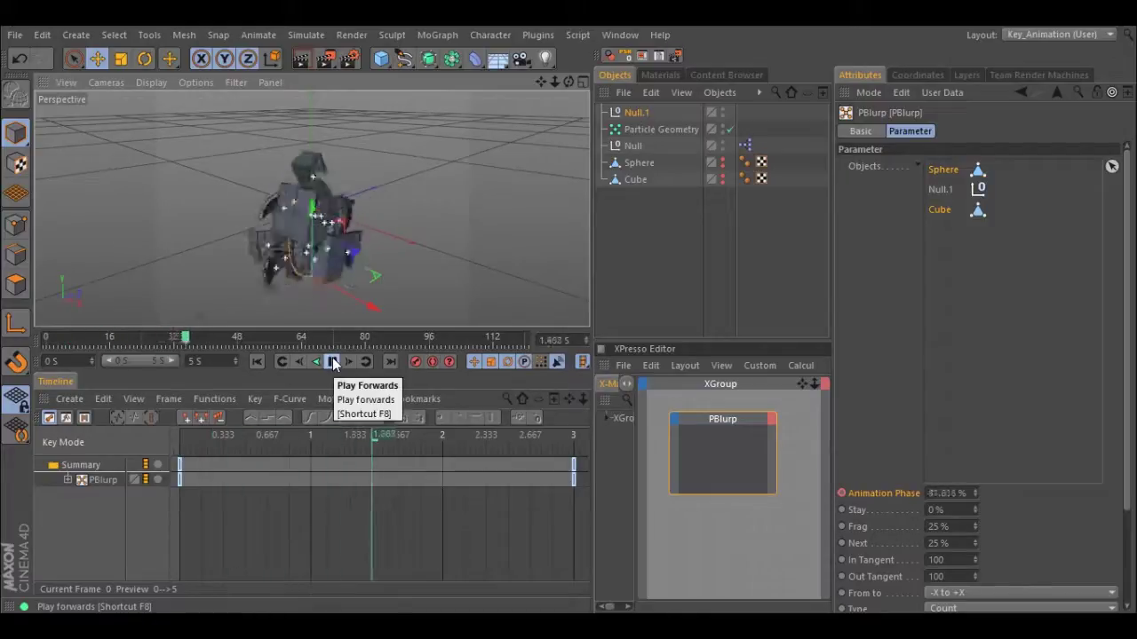
left_click(332, 361)
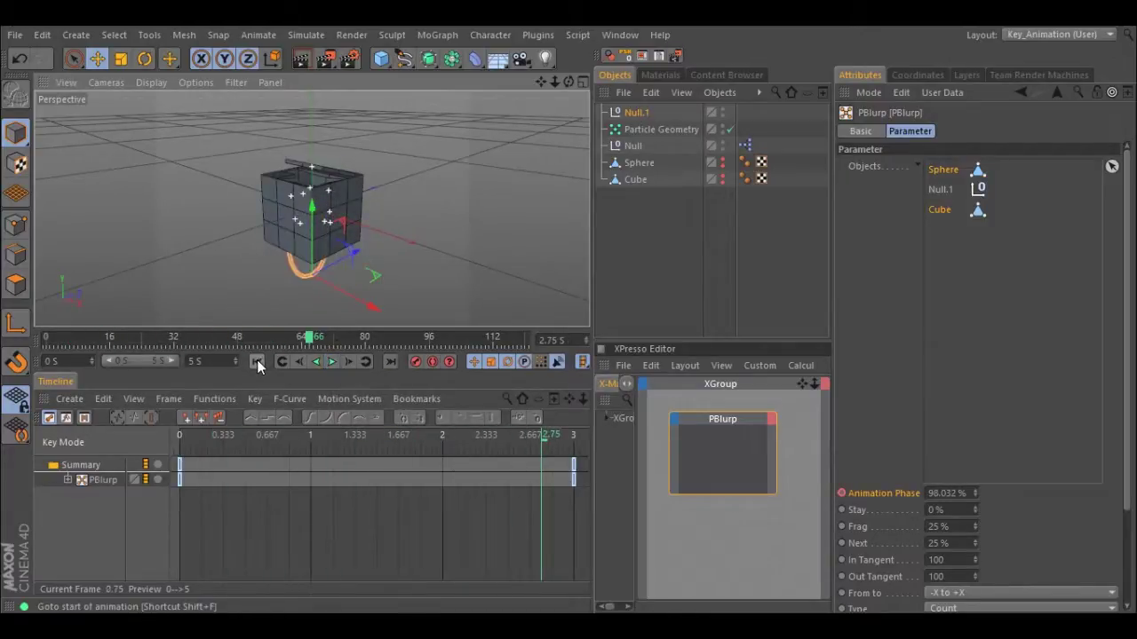
left_click(256, 362)
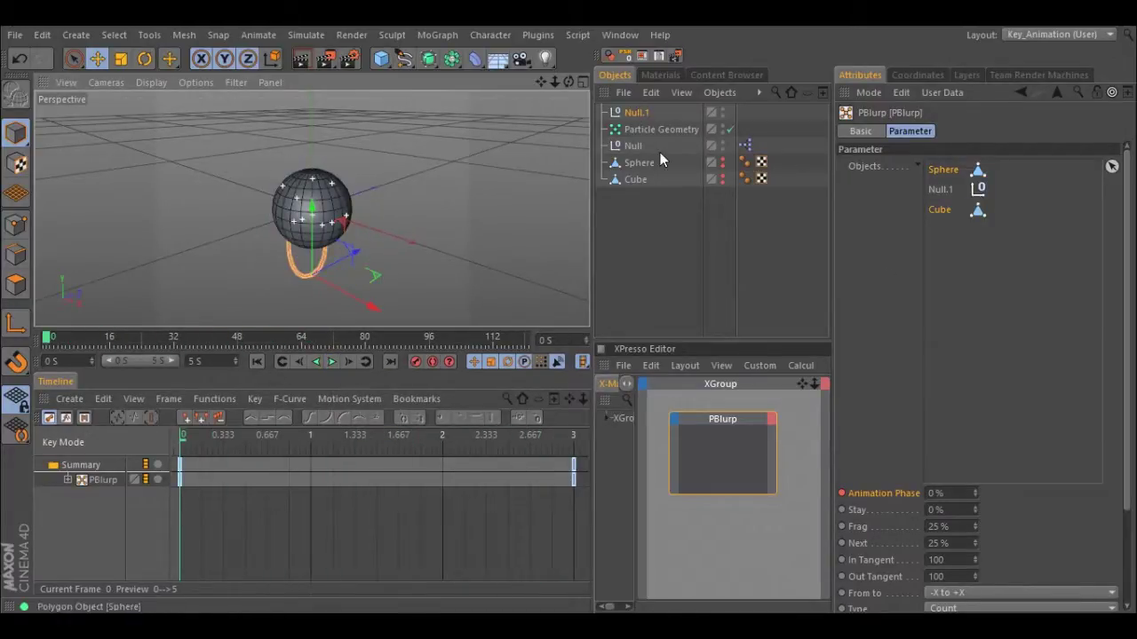
- Add a second null, insert it between Null.1 and Cube in the PBlurp Objects list, and move it along Z away from the sphere
left_click(381, 58)
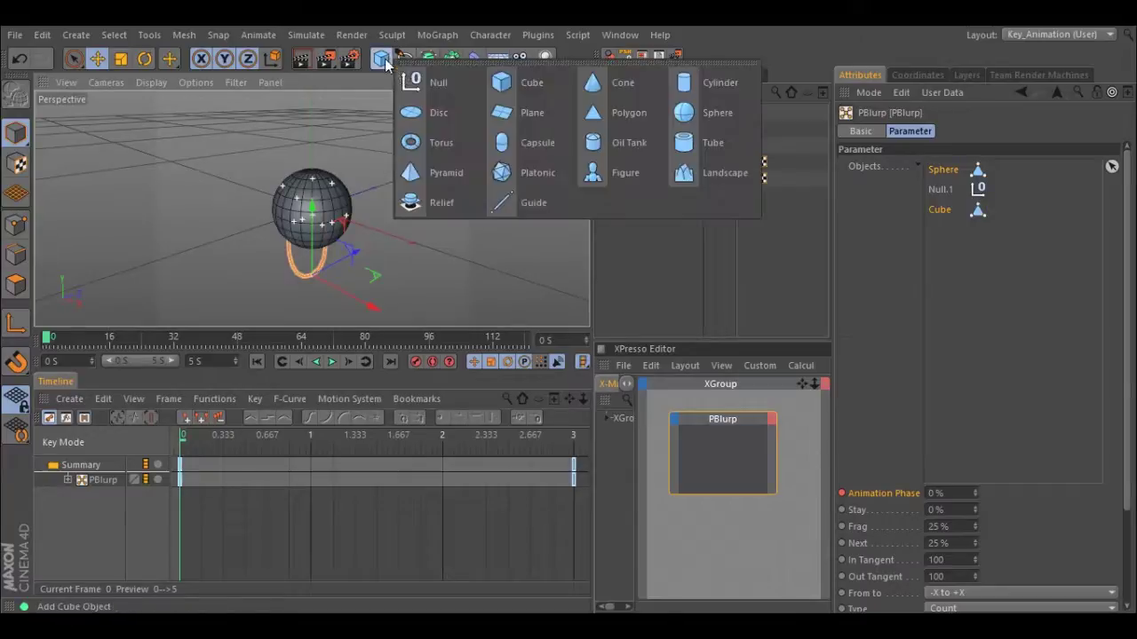
left_click(426, 86)
left_click_drag(636, 112, 936, 197)
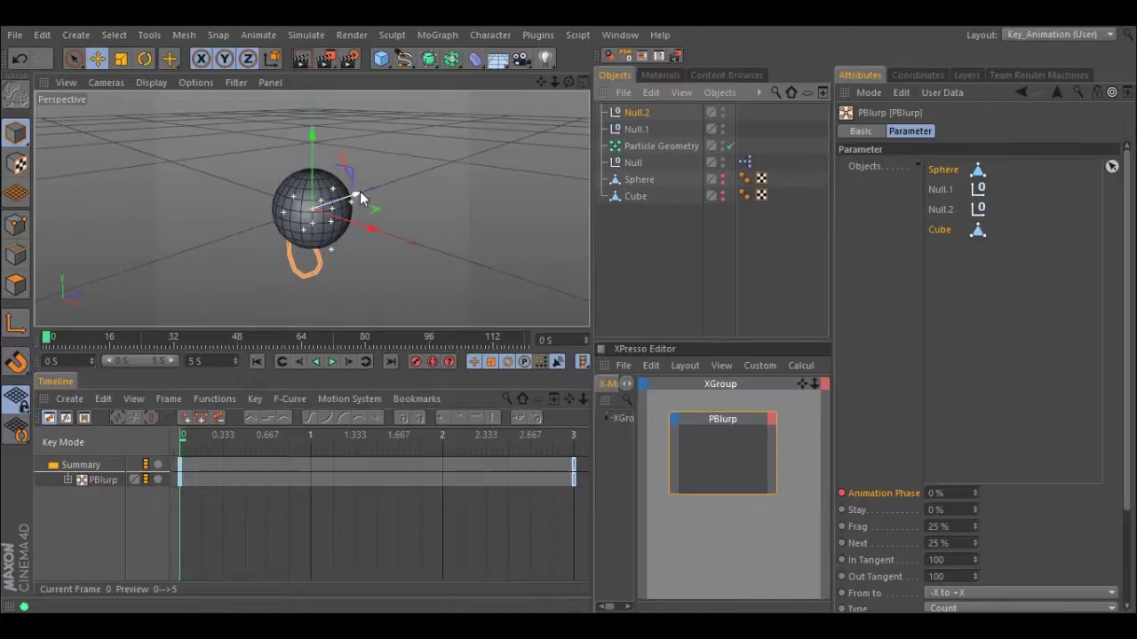
mouse_move(360, 191)
left_mouse_down()
mouse_move(408, 177)
mouse_move(362, 189)
left_mouse_up()
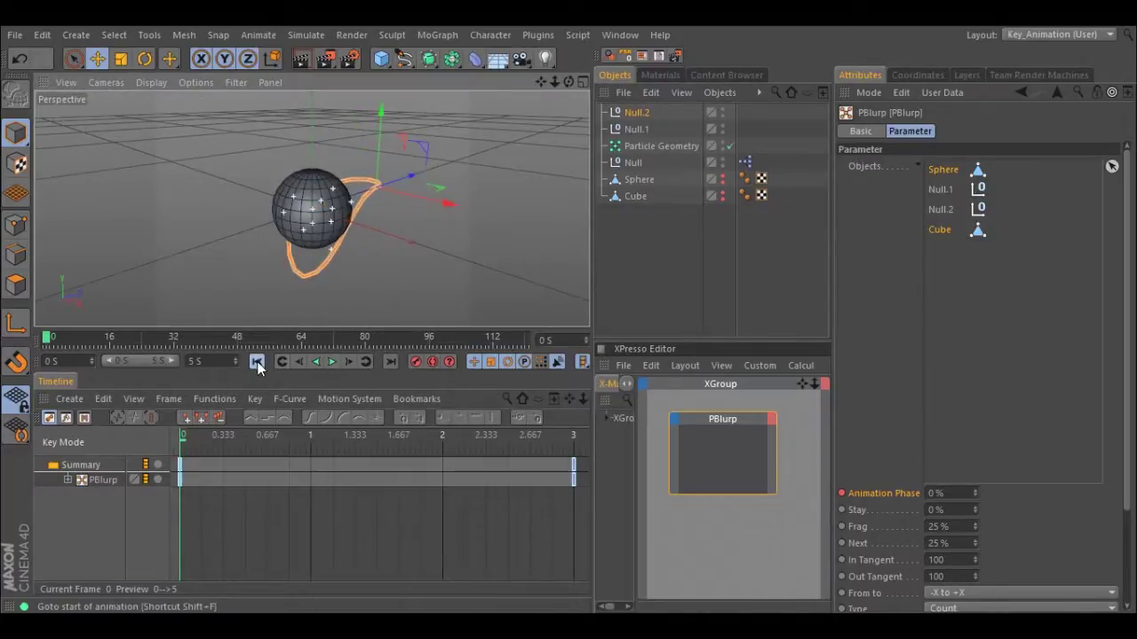
- Play the morph with both nulls guiding the fragments and return to the first frame
left_click(332, 363)
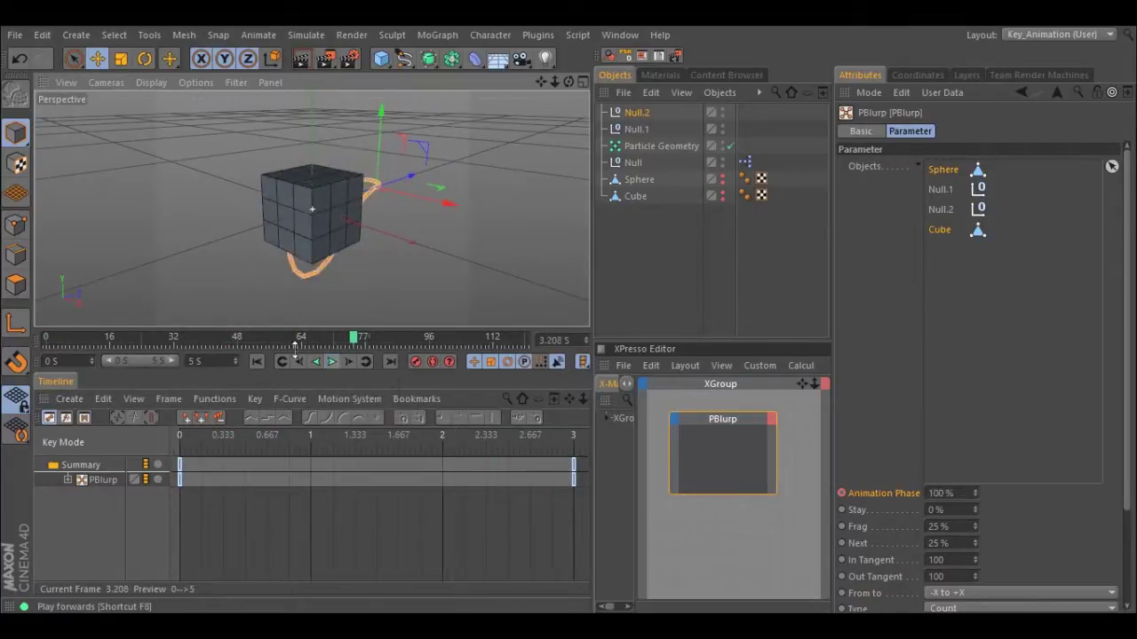
left_click(332, 362)
left_click(259, 361)
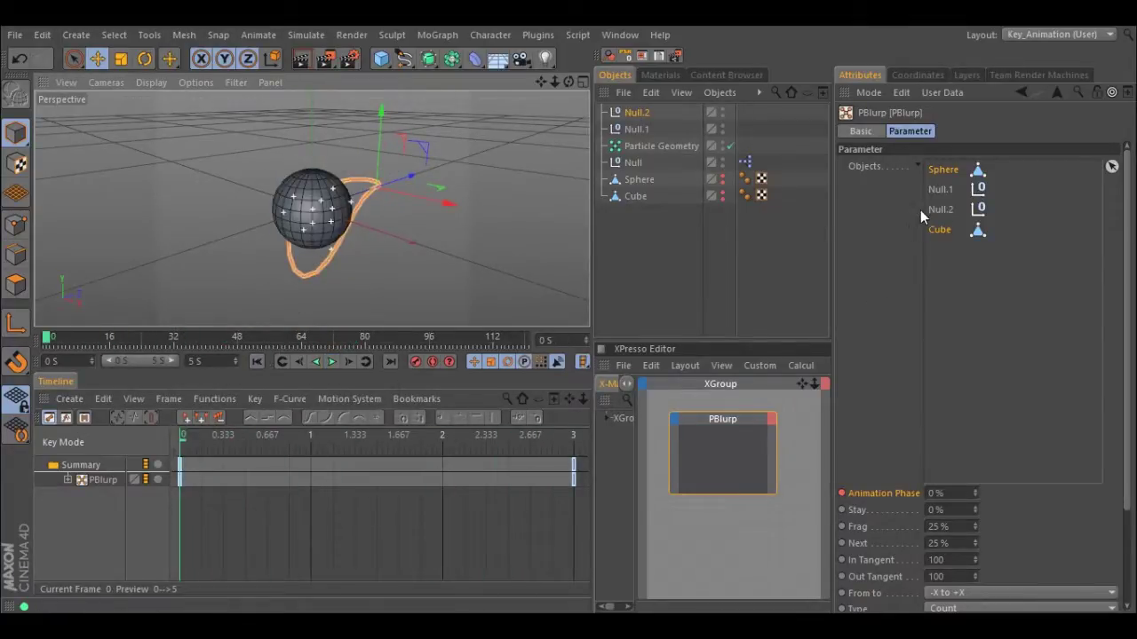
- Remove Null.1 and Null.2 from the PBlurp node's Objects list
left_click(943, 191)
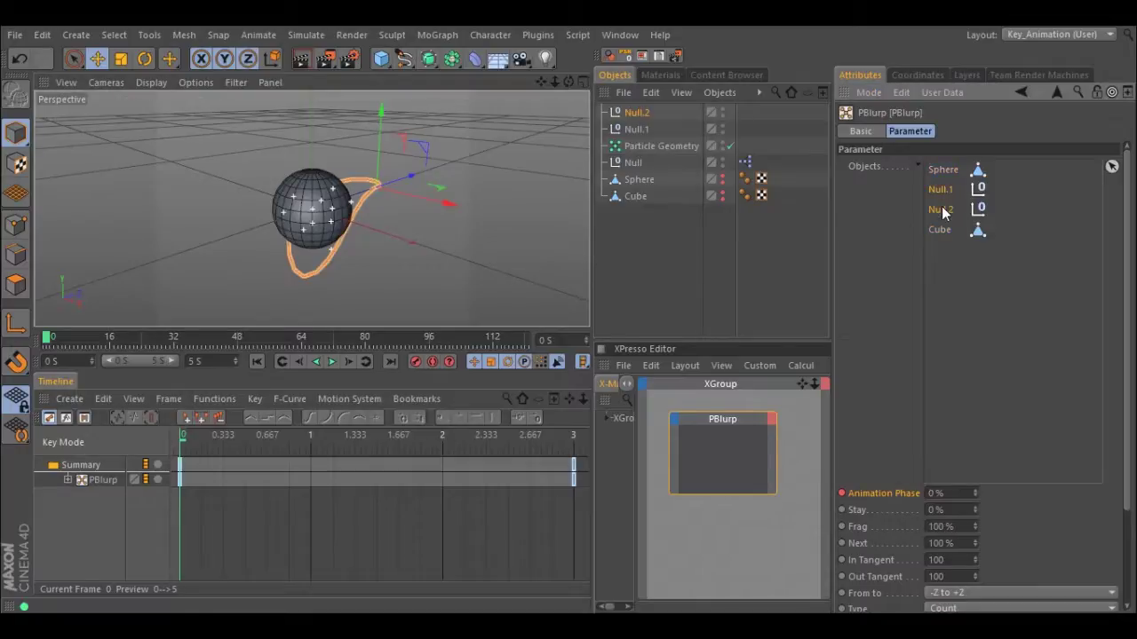
key("Delete")
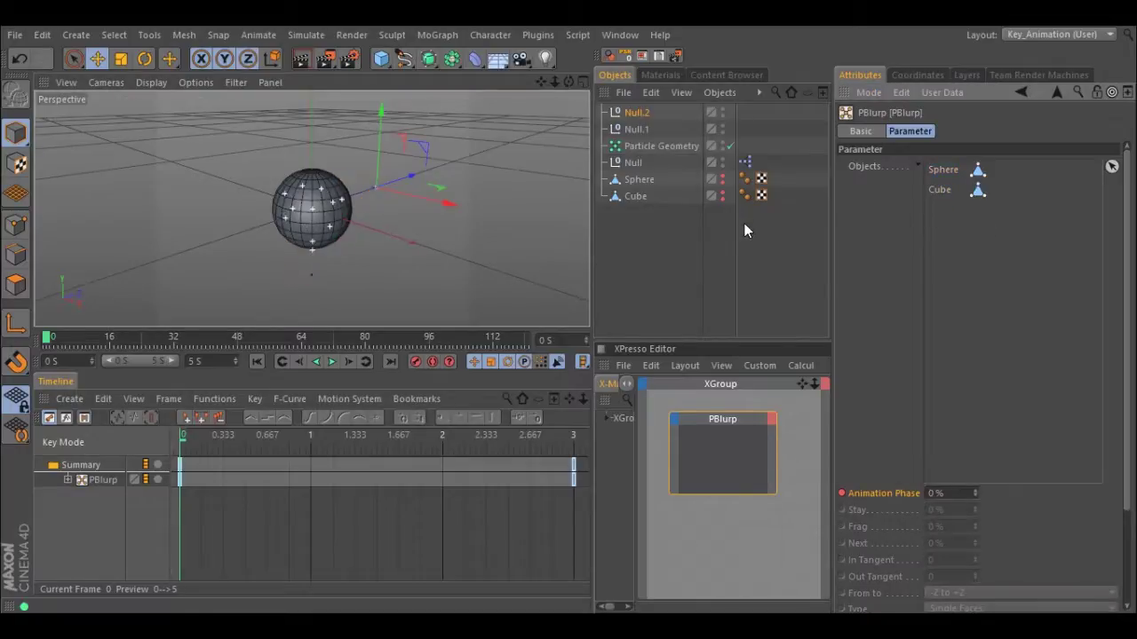
- Add a Platonic object, enlarge it slightly beyond the sphere, and convert it to an editable polygon object
left_click(382, 61)
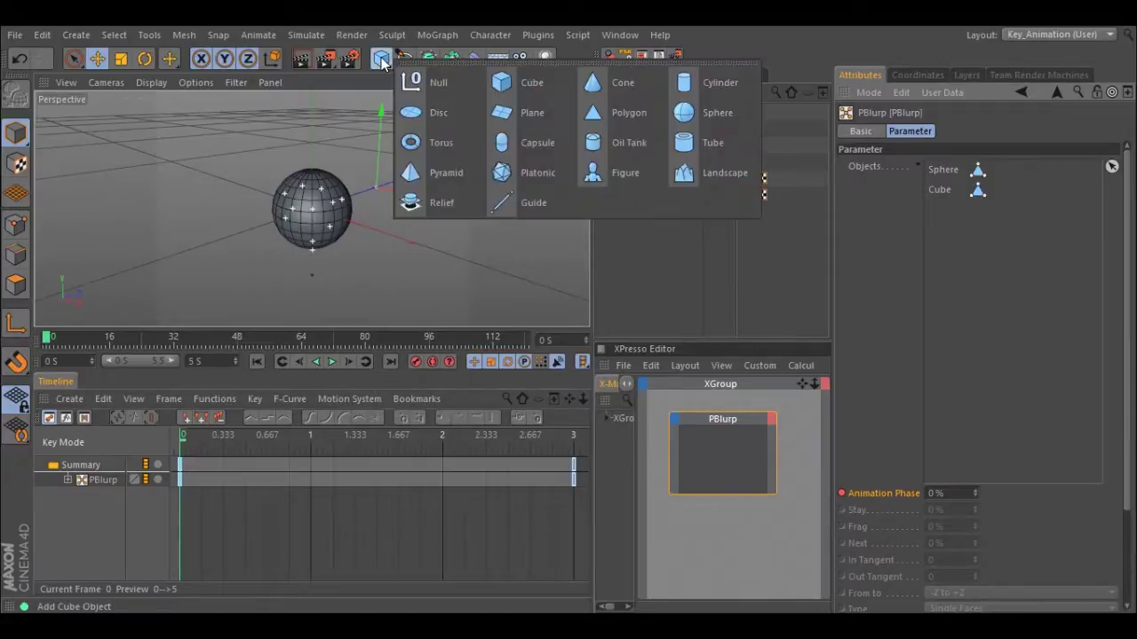
left_click(536, 173)
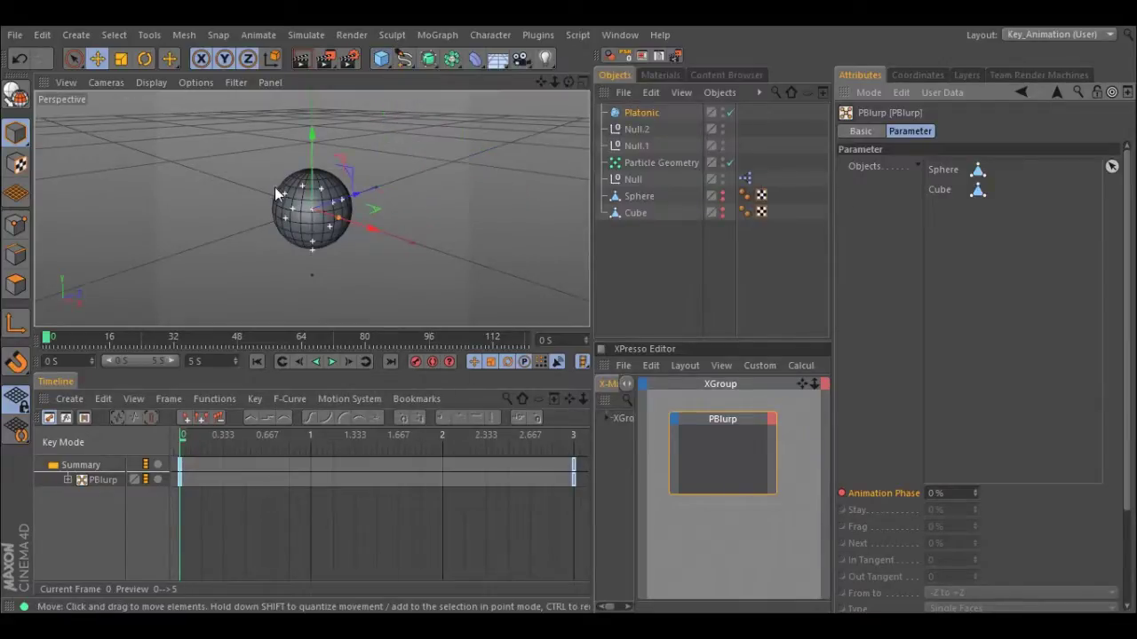
left_click(339, 216)
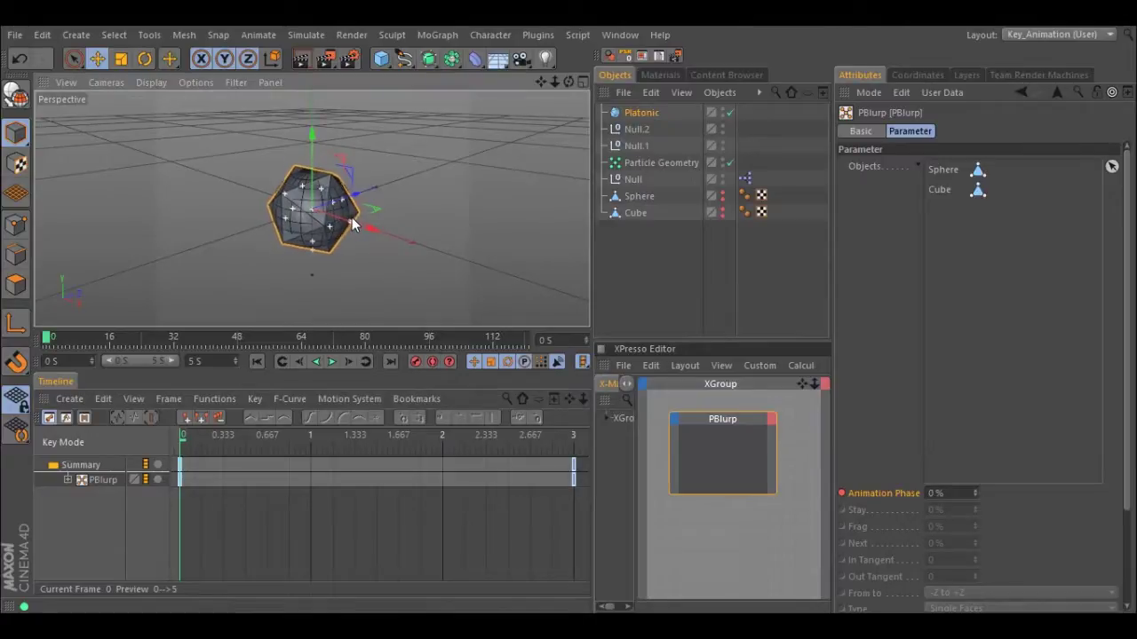
left_click(13, 94)
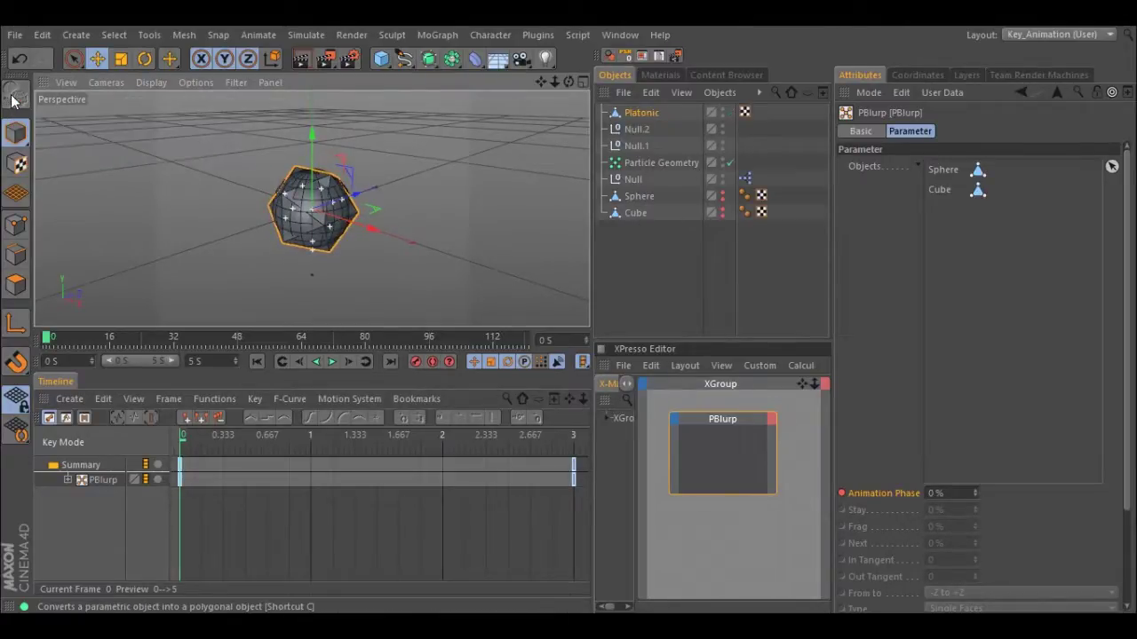
- Hide the Platonic in the editor and renderer, and insert it between Sphere and Cube in the PBlurp Objects list
left_click(723, 111)
left_click(723, 111)
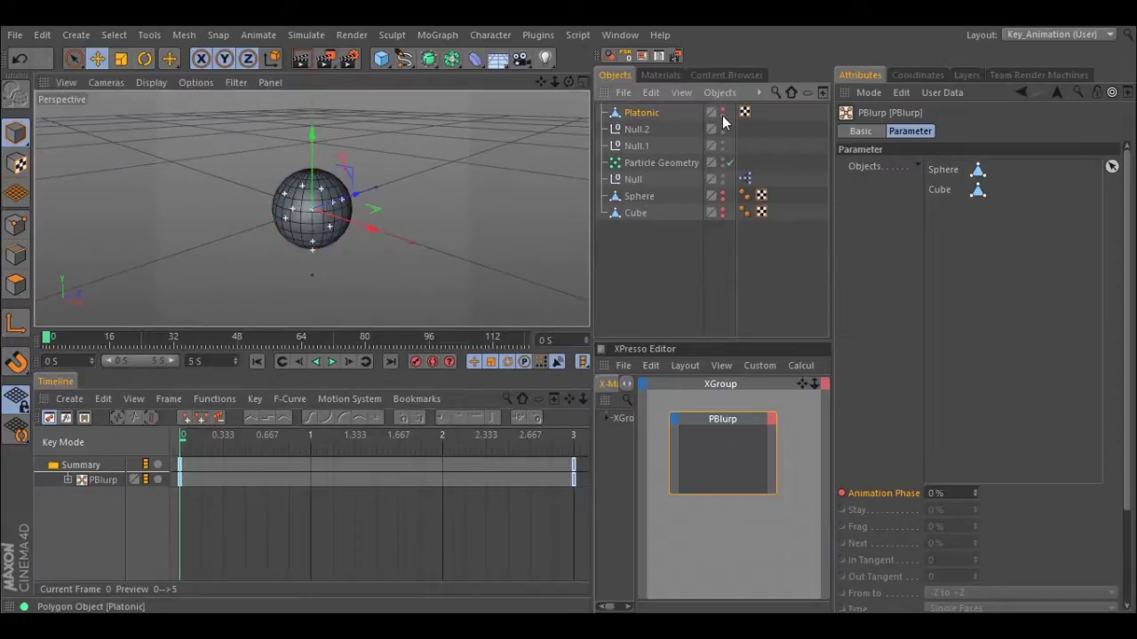
left_click_drag(633, 117, 650, 118)
left_click_drag(953, 179, 952, 178)
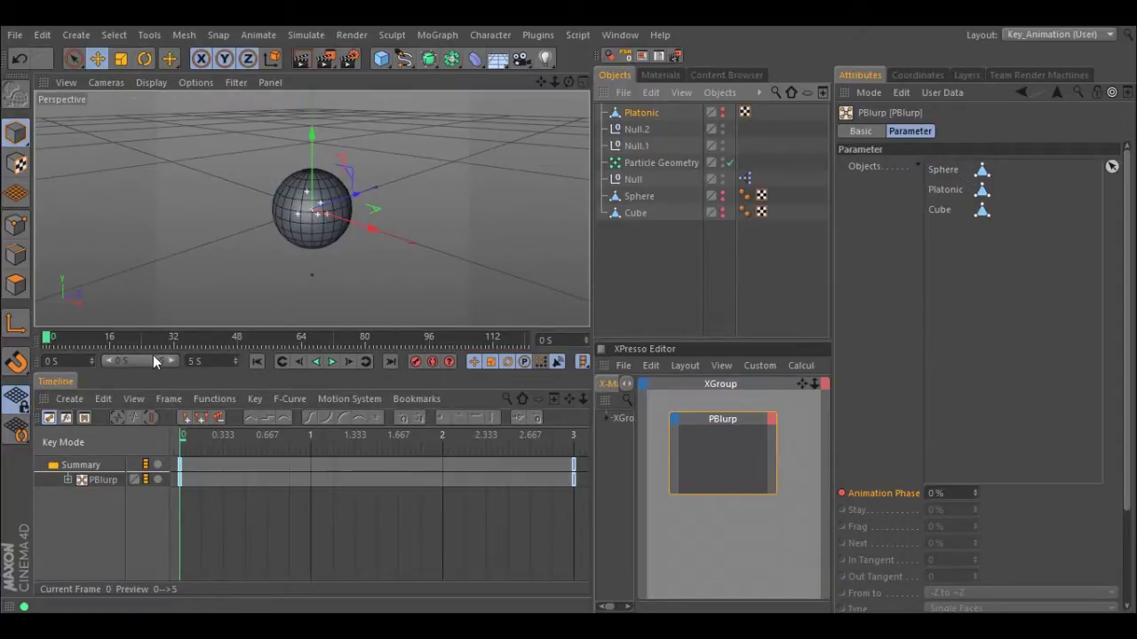
- Scrub the animation to frame 32 to examine the morph through the Platonic shape
left_click_drag(48, 343, 175, 345)
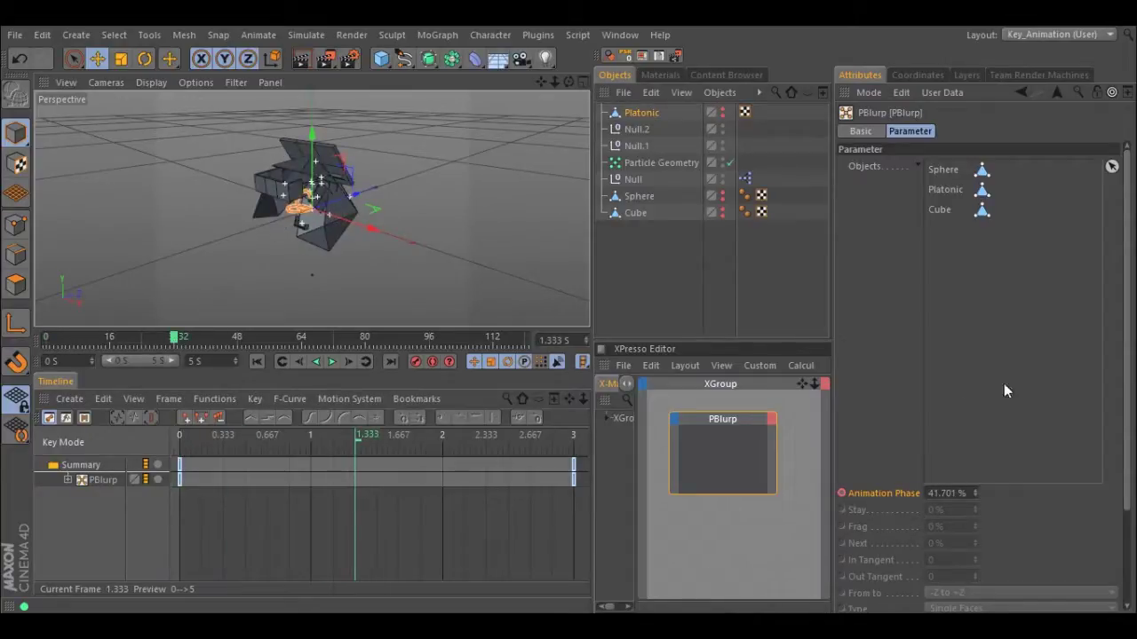
- Keyframe the PBlurp Animation Phase at 50% on frame 32 and play the morph from the start
left_click(933, 493)
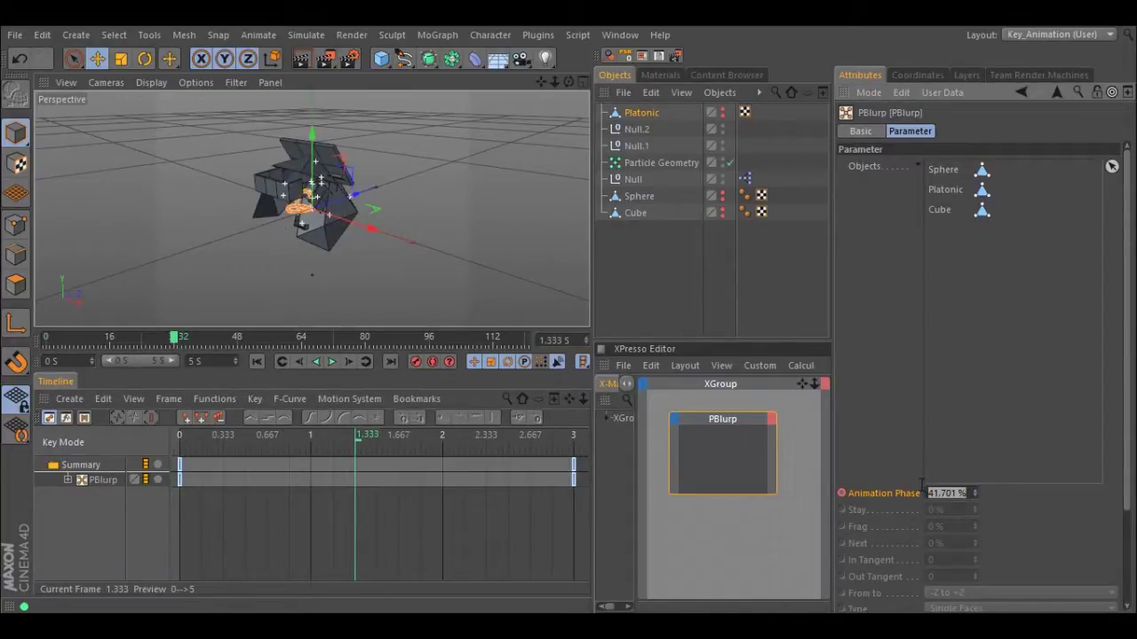
type("50")
key("Return")
left_click(842, 493)
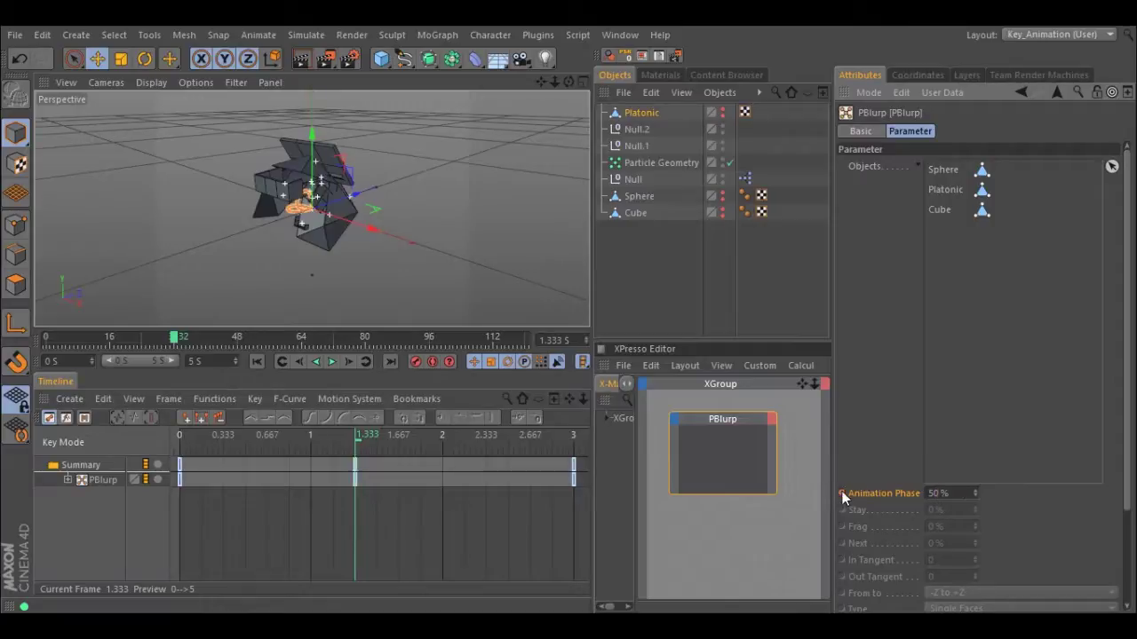
left_click(257, 361)
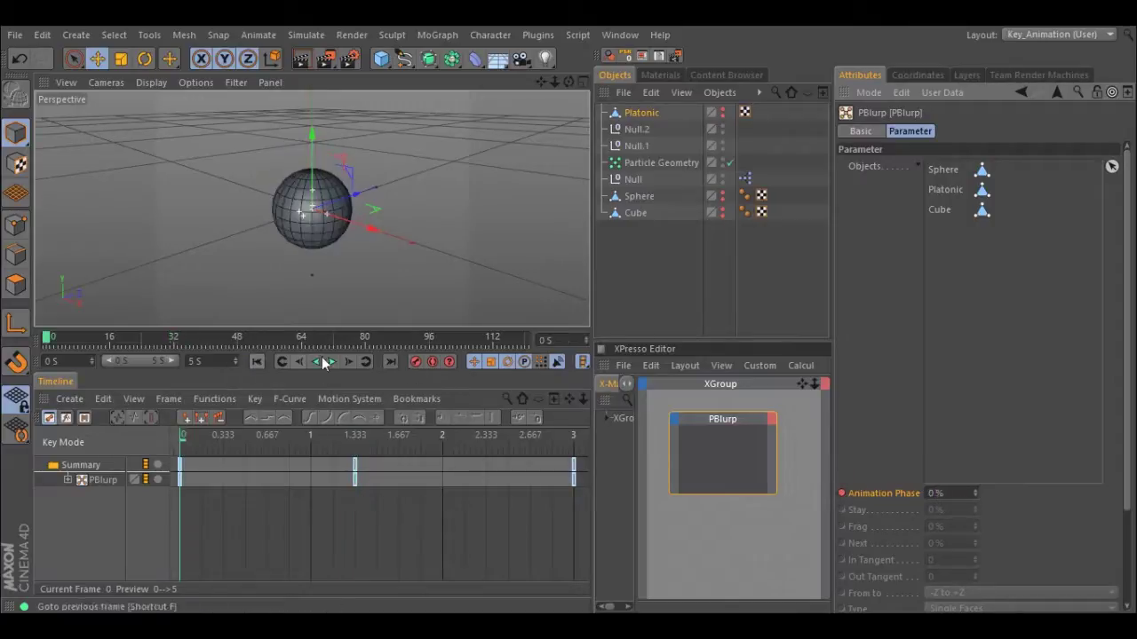
left_click(331, 362)
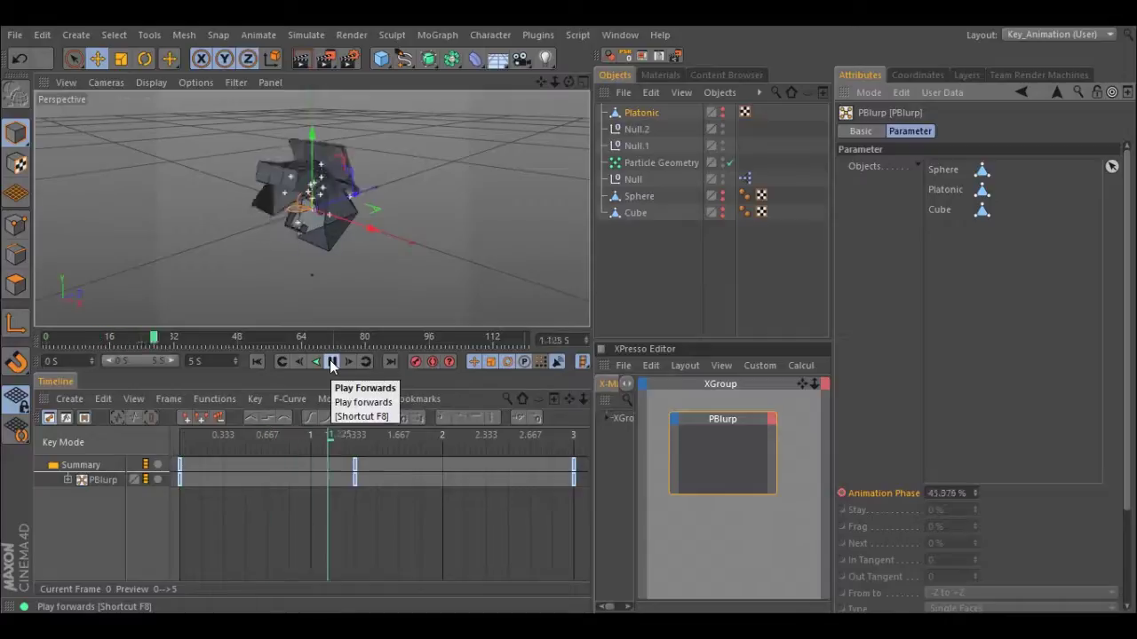
left_click(277, 361)
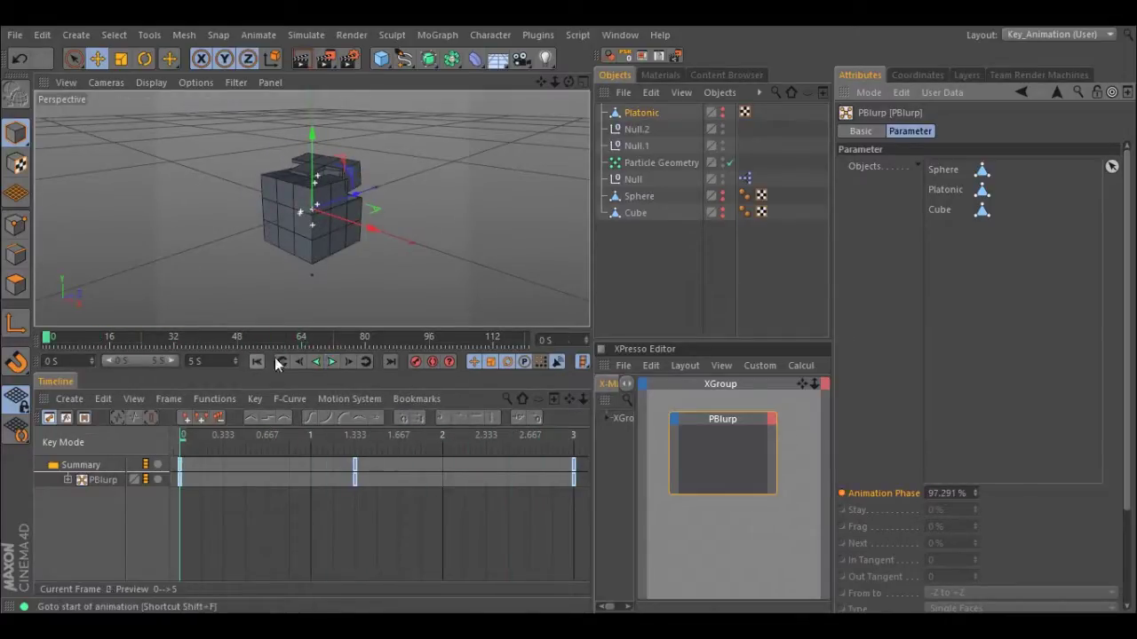
- Set the Platonic entry's fragment Type to Single Faces in the PBlurp node and preview the morph from the first frame
left_click(945, 189)
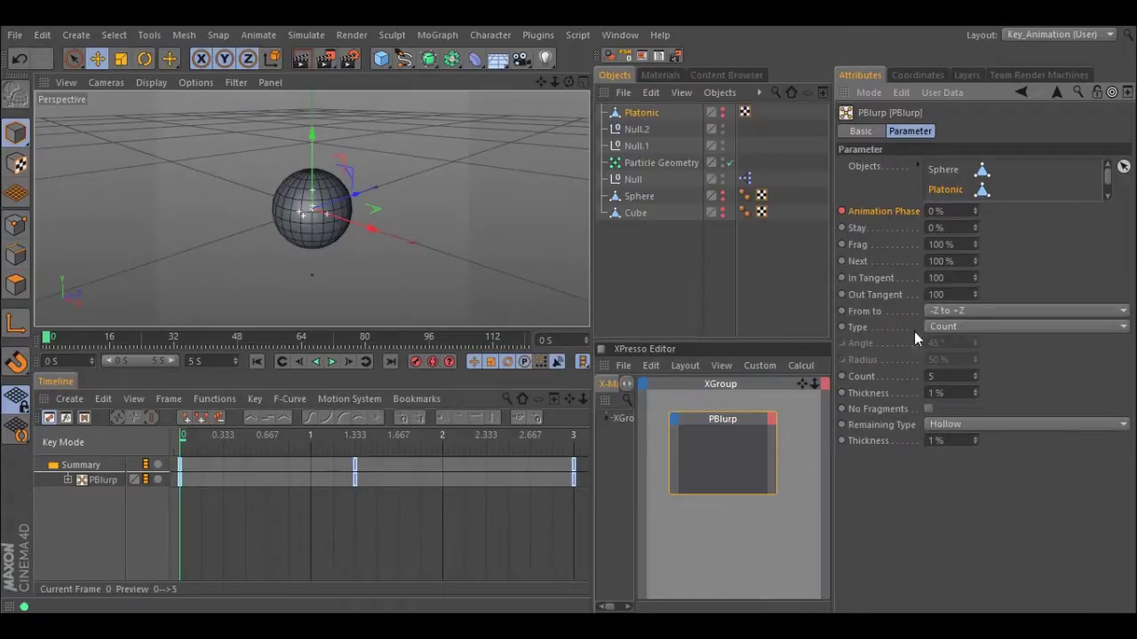
left_click(966, 327)
left_click(968, 346)
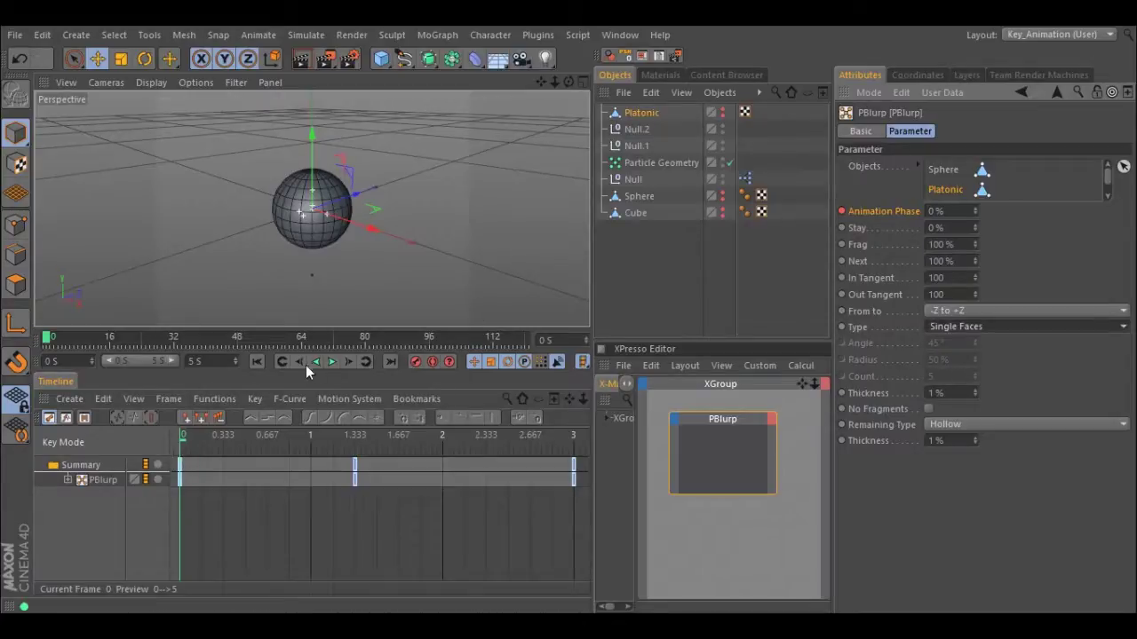
left_click(332, 362)
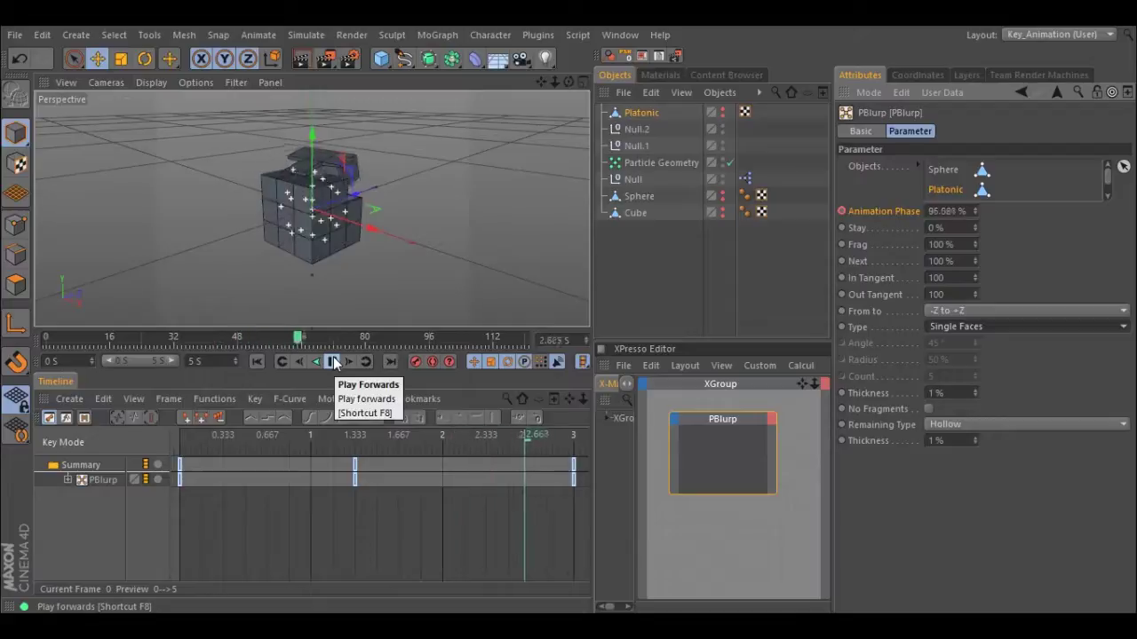
left_click(333, 362)
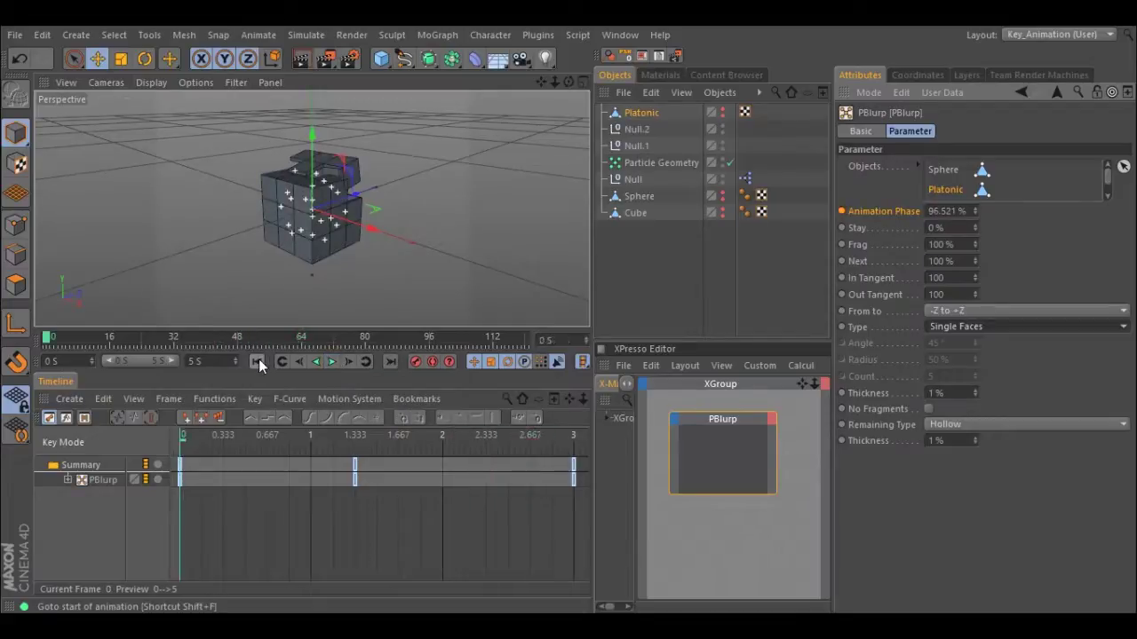
left_click(257, 362)
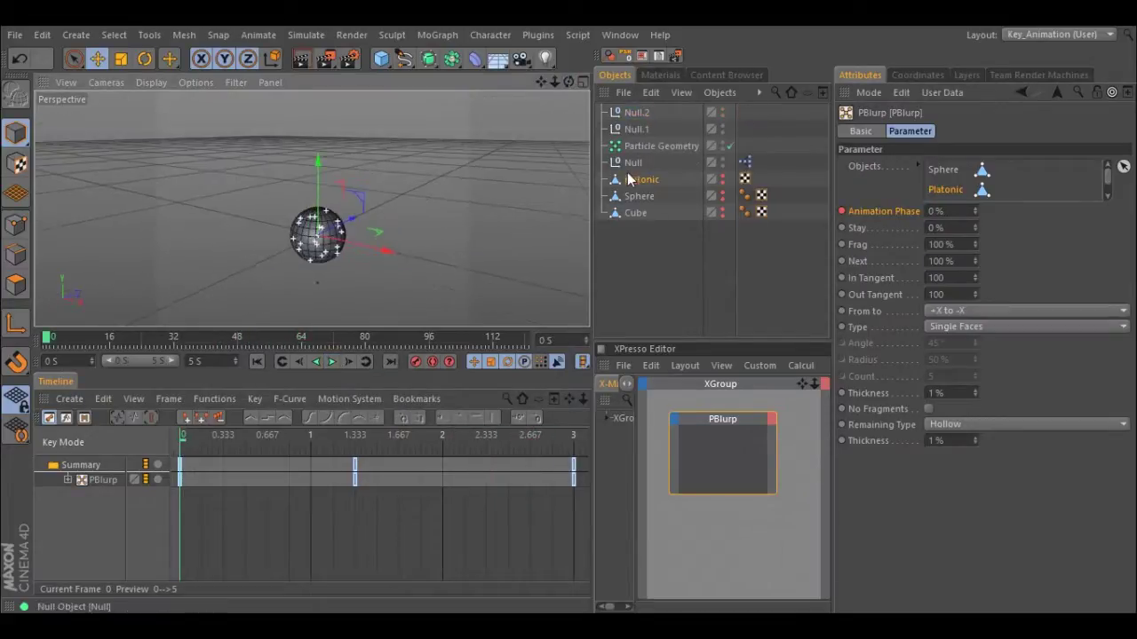
- Move the Platonic up about 324 cm, the Sphere about 452 cm along -X and the Cube about 191 cm along +X, and preview the morph
left_click_drag(317, 160, 320, 91)
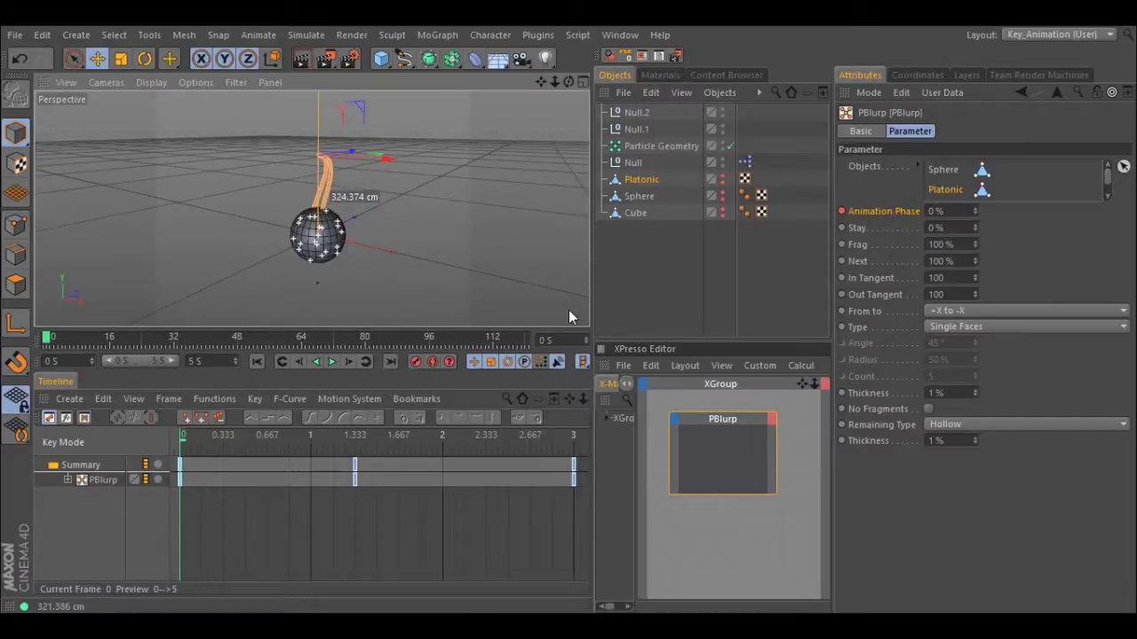
left_click(639, 195)
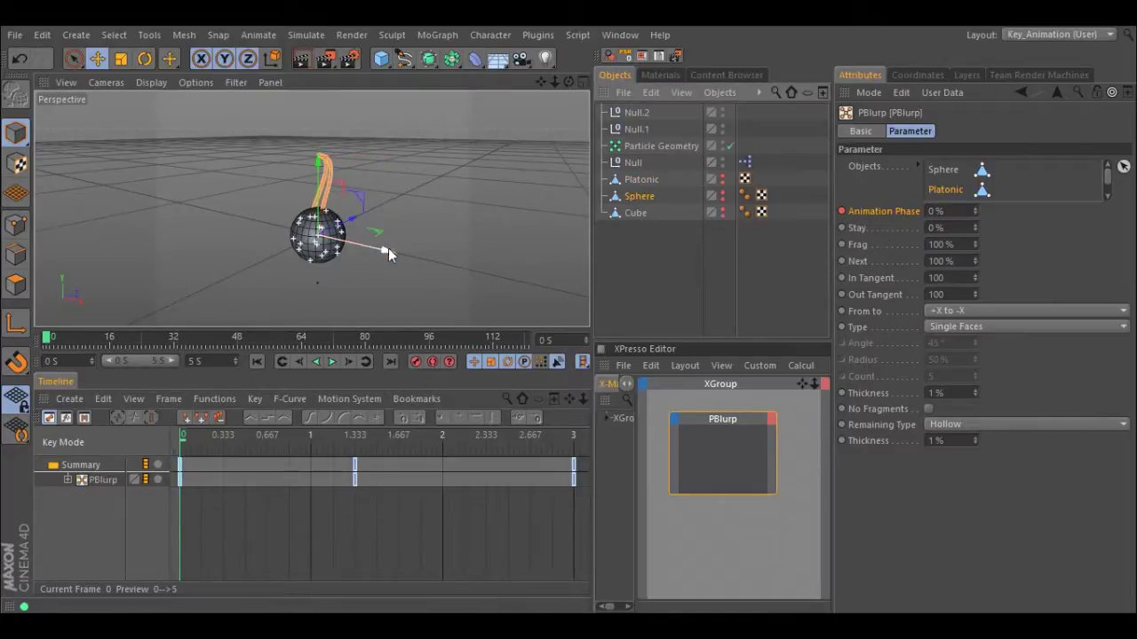
left_click_drag(387, 249, 304, 224)
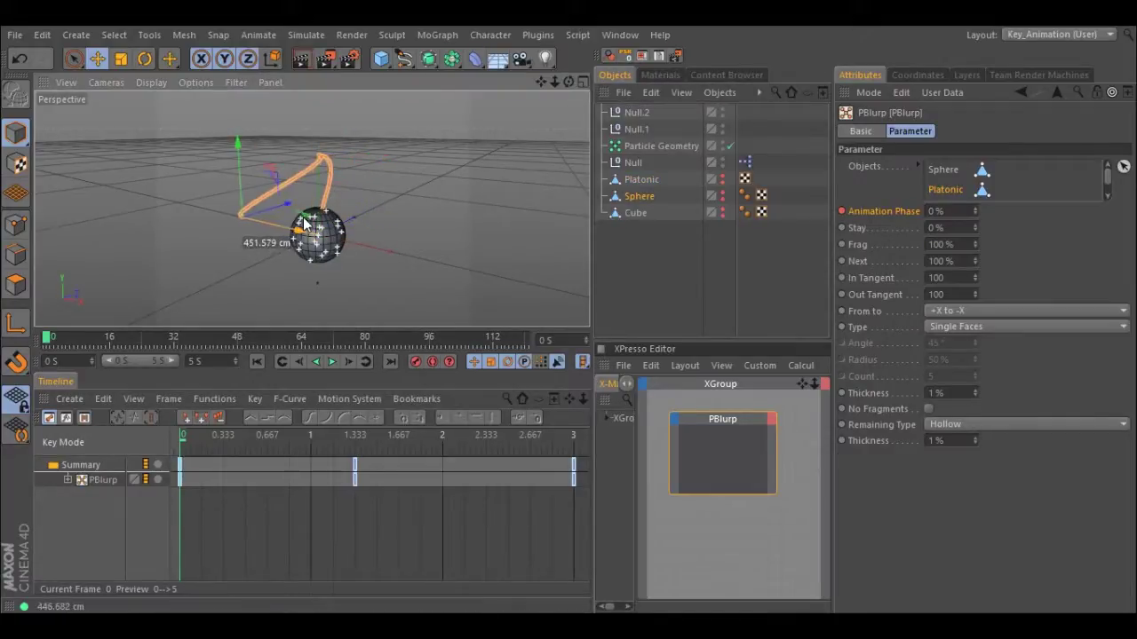
left_click(636, 213)
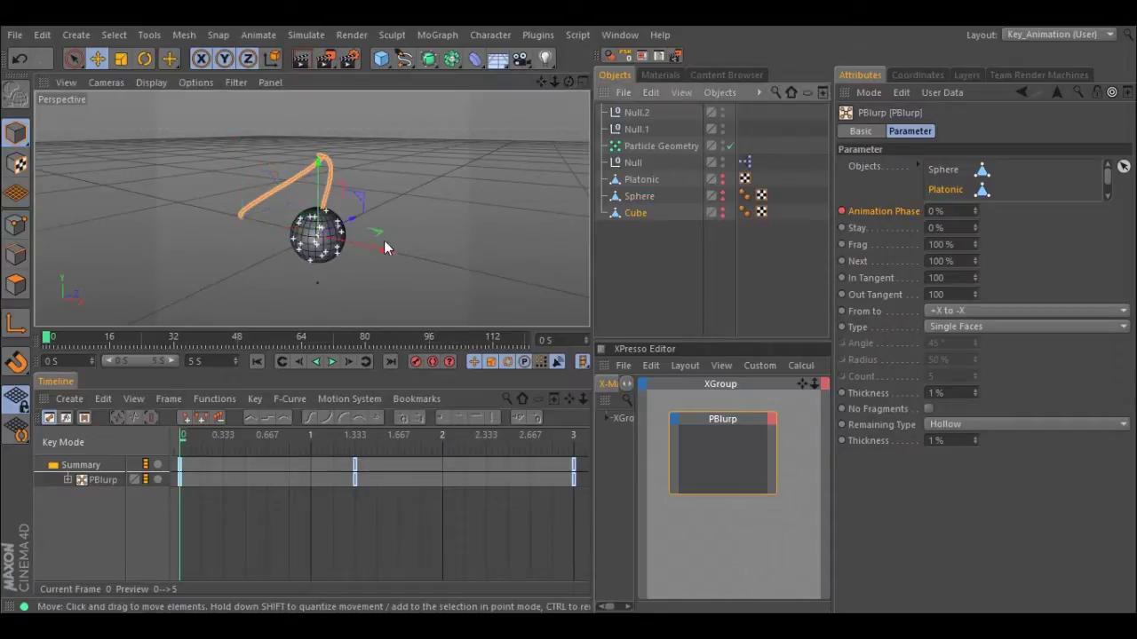
left_click_drag(383, 245, 430, 263)
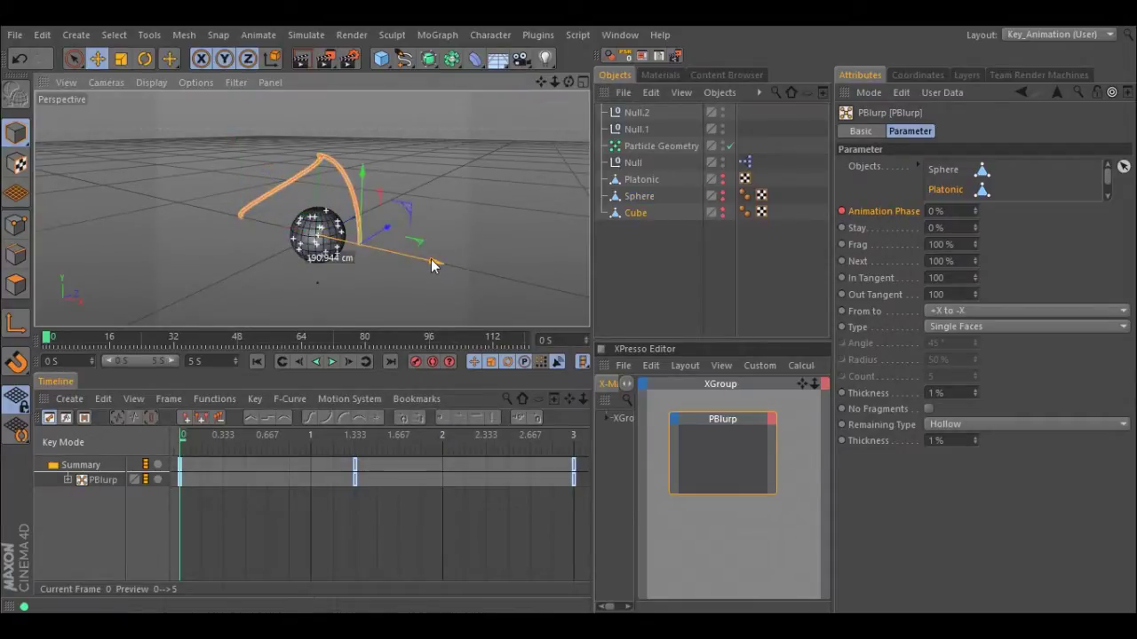
left_click(331, 362)
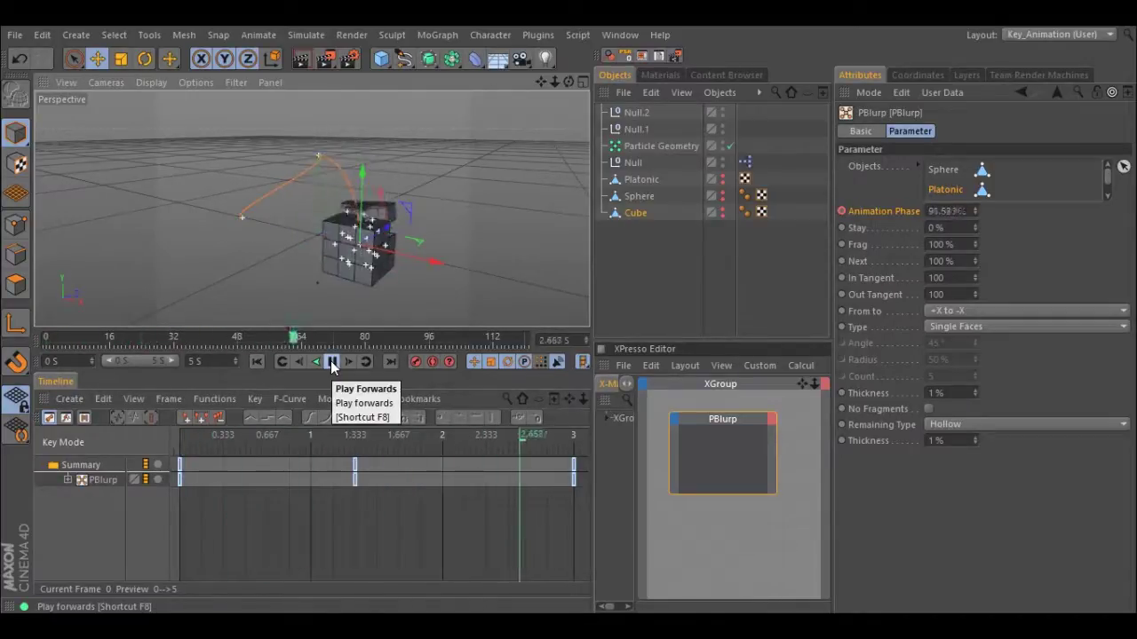
left_click(332, 363)
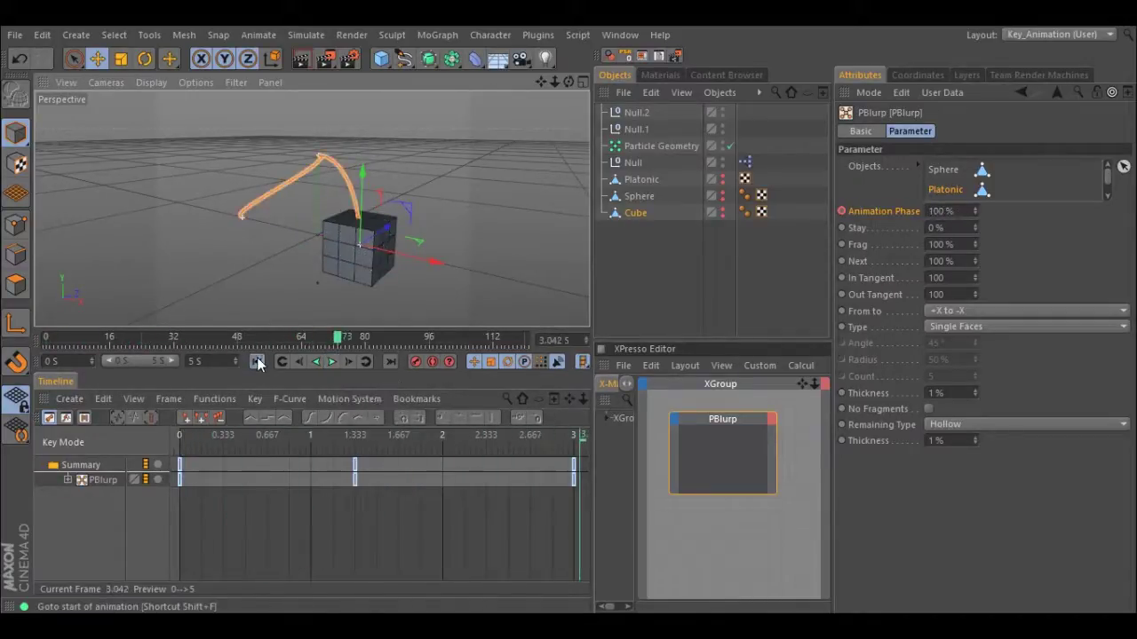